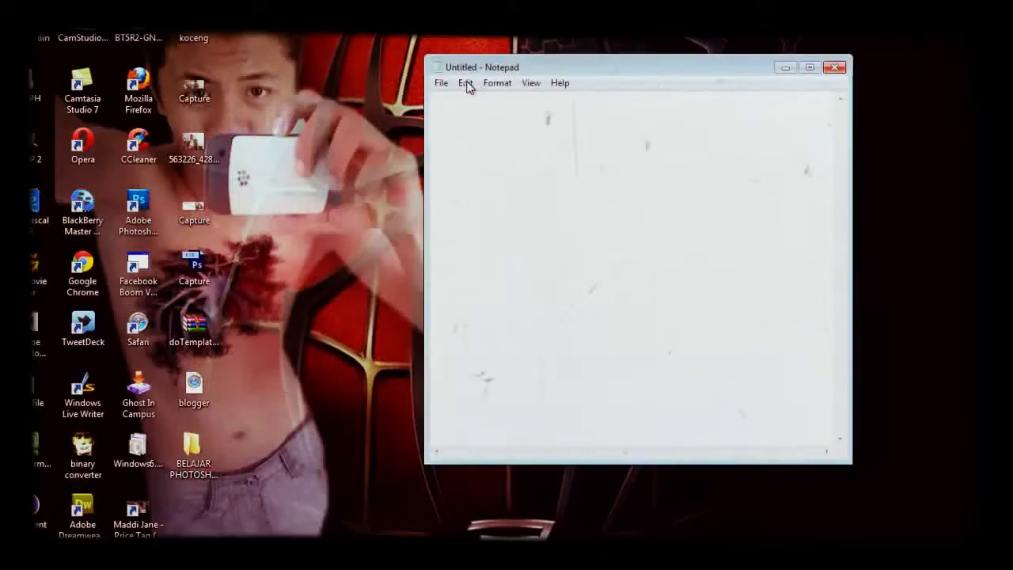
- Set Notepad's document font to Trajan Pro at size 24
click(466, 83)
mouse_move(497, 83)
click(515, 117)
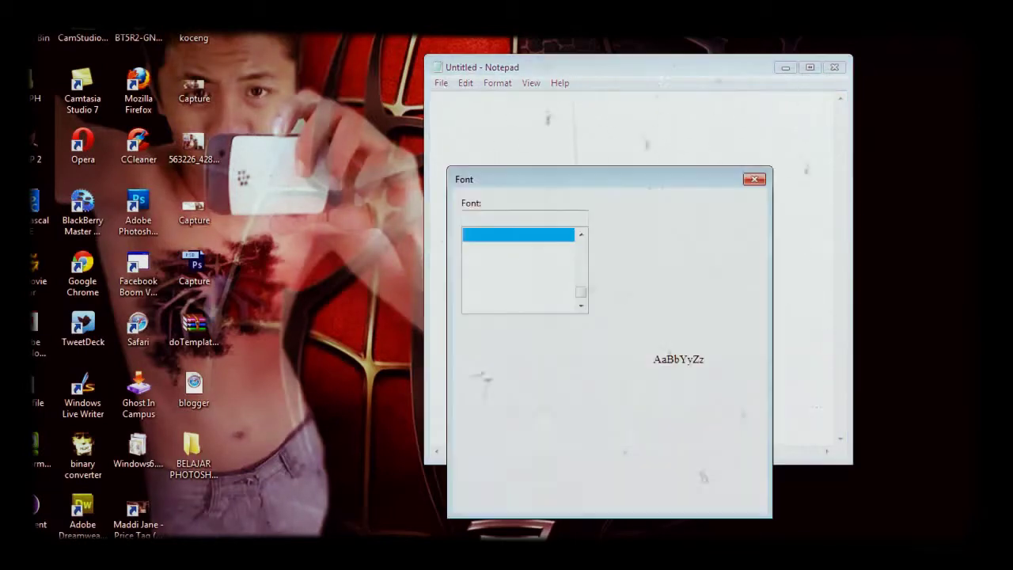
click(498, 248)
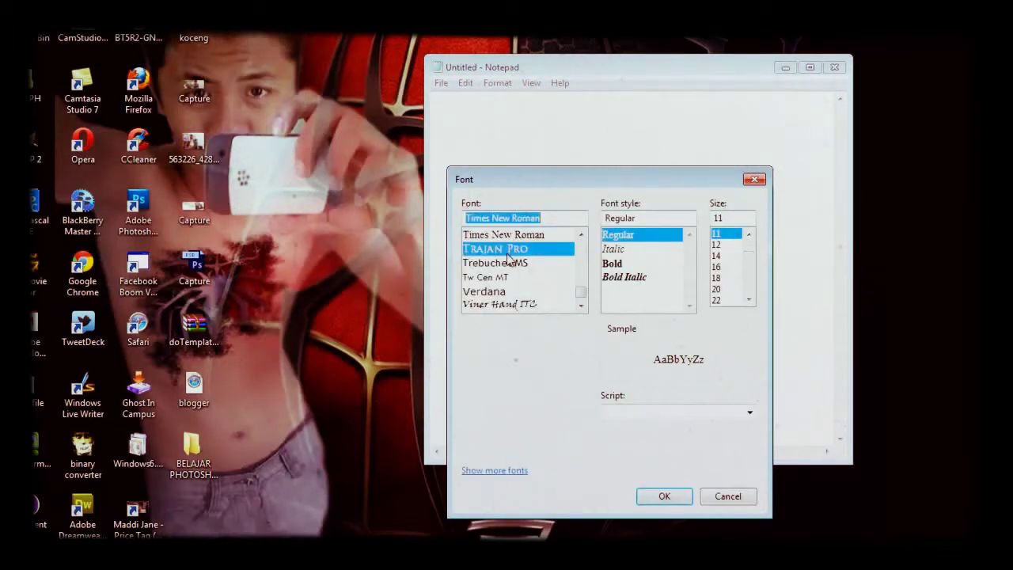
click(748, 300)
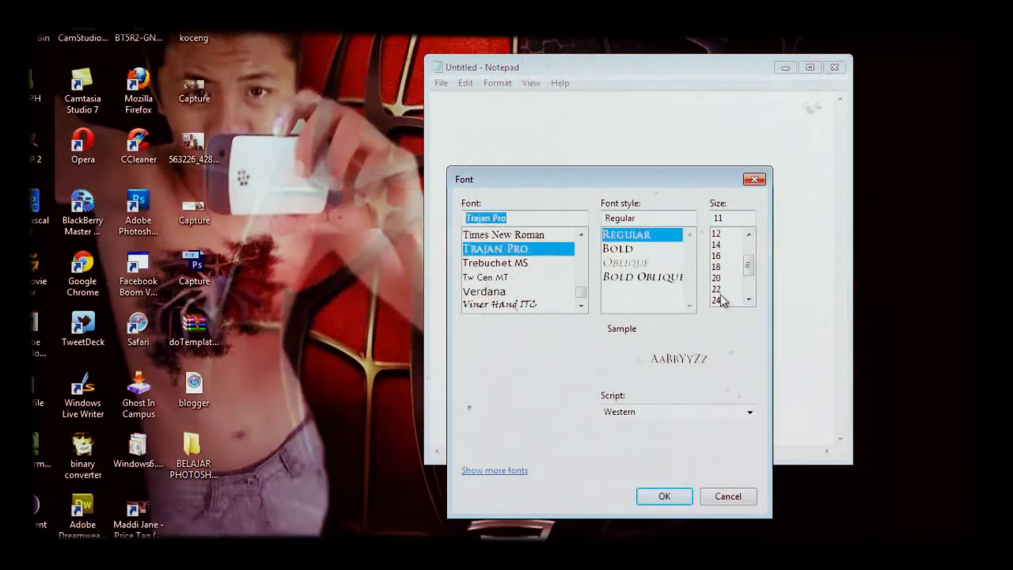
click(717, 300)
click(679, 497)
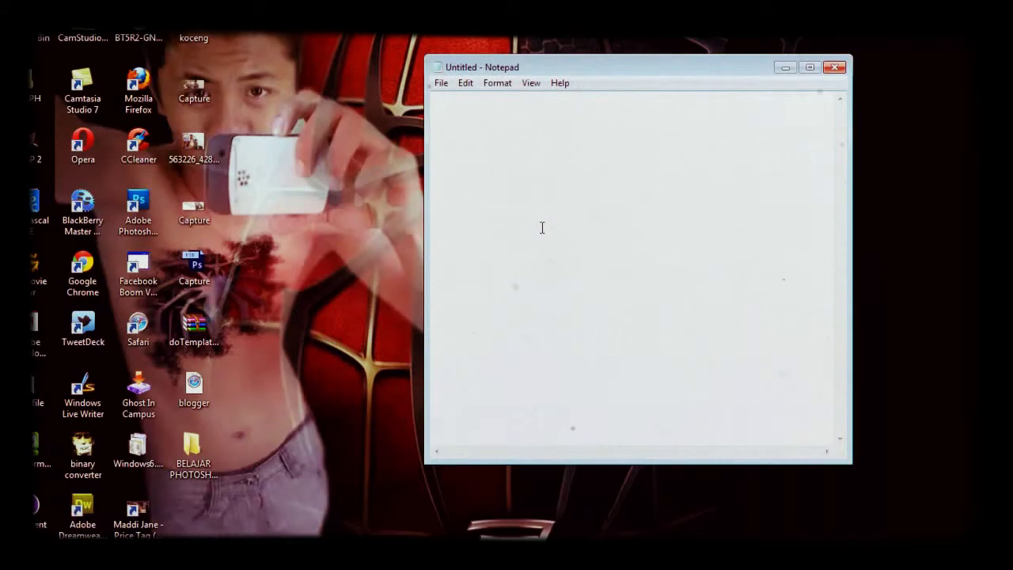
- Type the greeting and Photoshop CS 5 tutorial intro, select it, and widen the window
text(HALLO TEMAN ...)
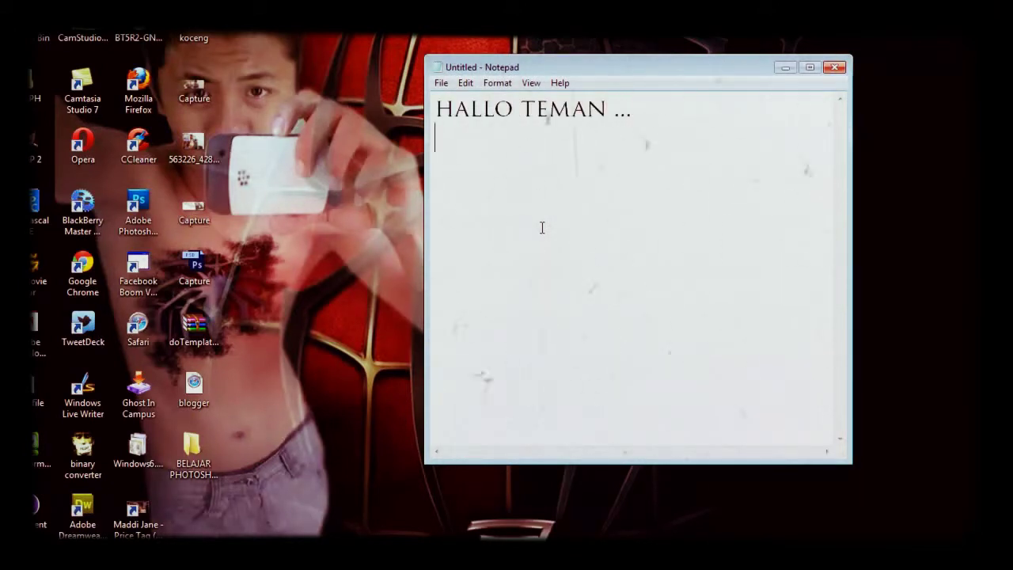
text( ADALAH TUTORIAL EDITINNG FOTO DE)
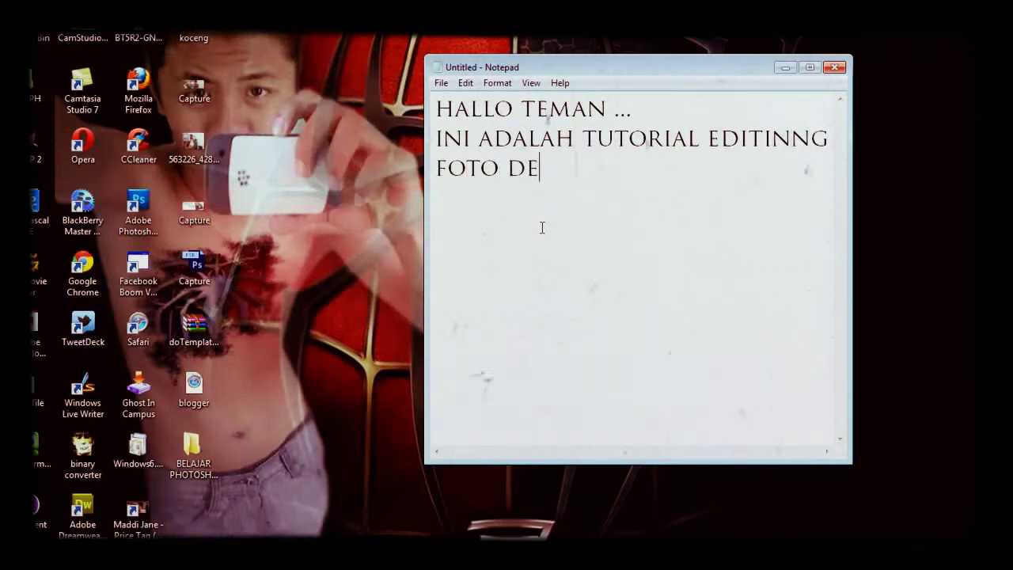
text(NGAN PHOTOSHOP)
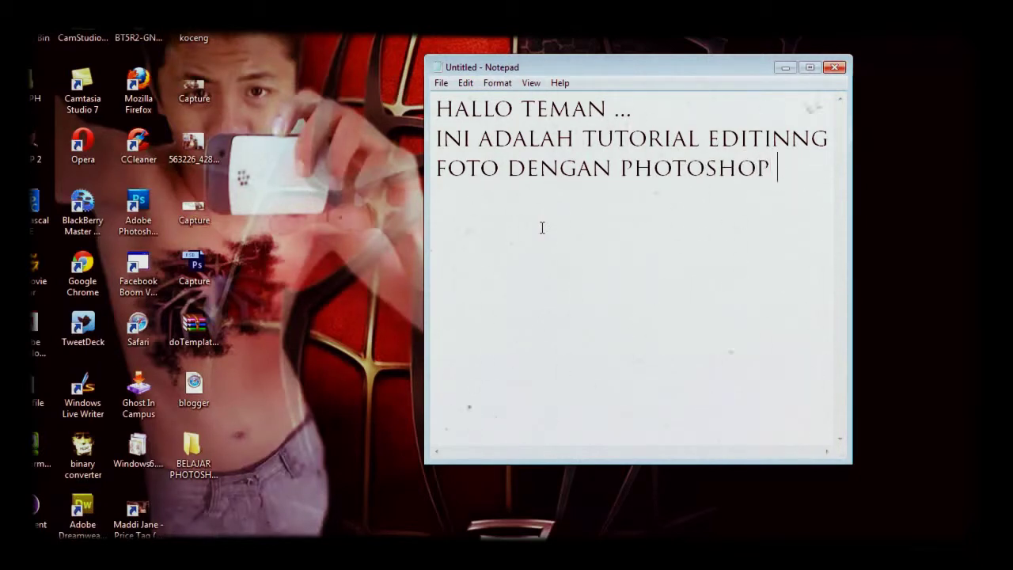
text( 5)
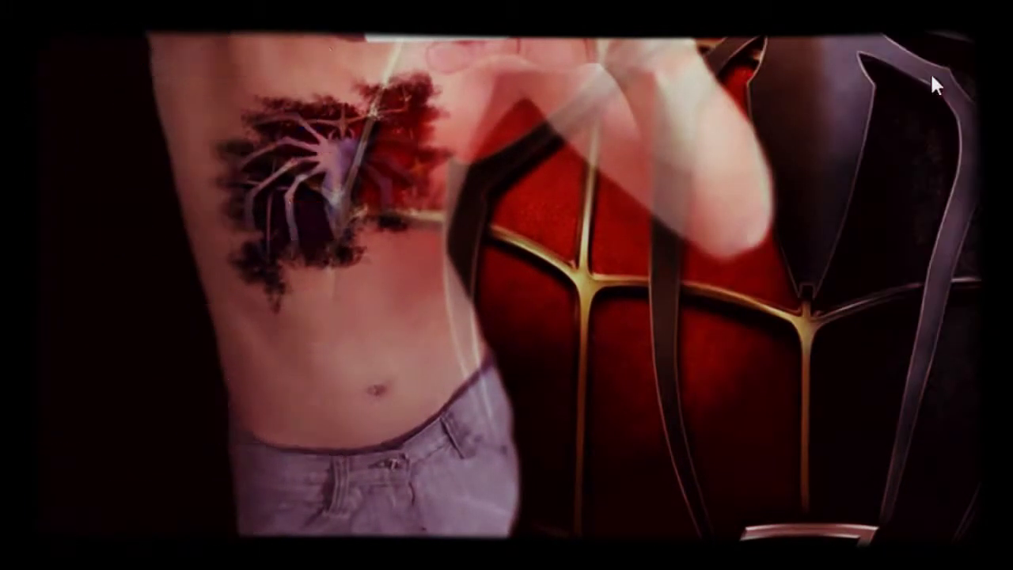
key(super)
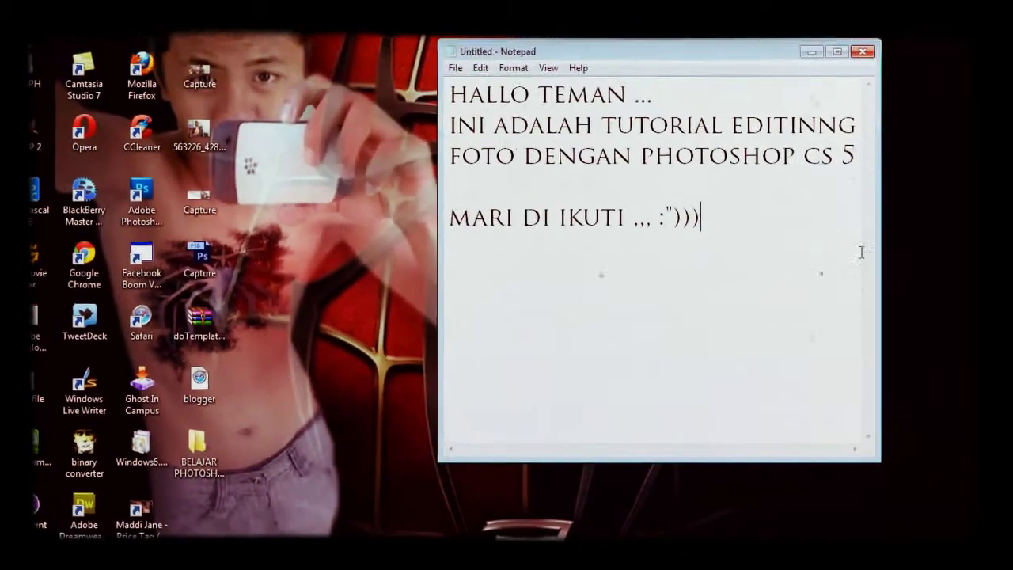
drag(679, 228, 435, 103)
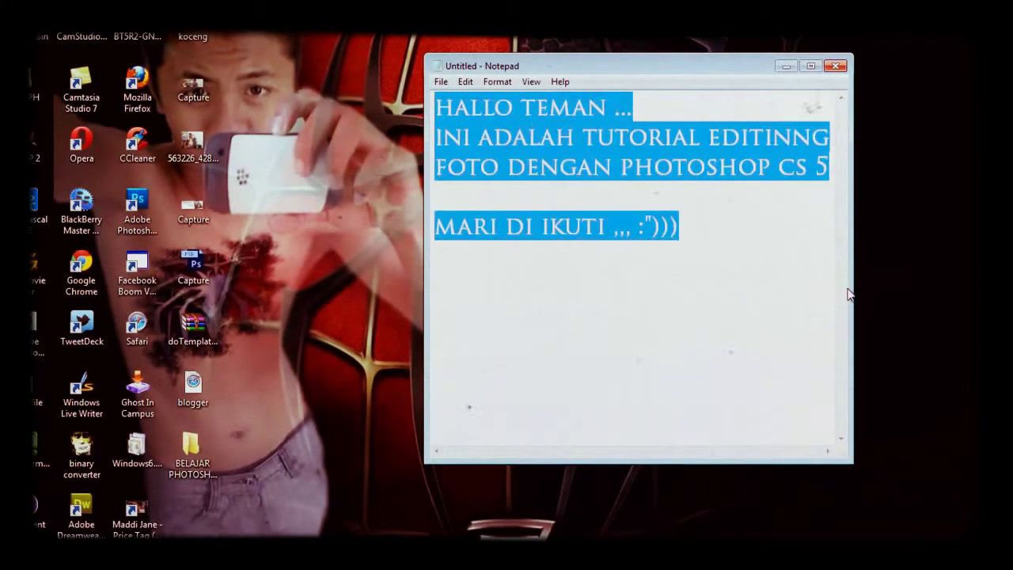
drag(851, 278, 978, 269)
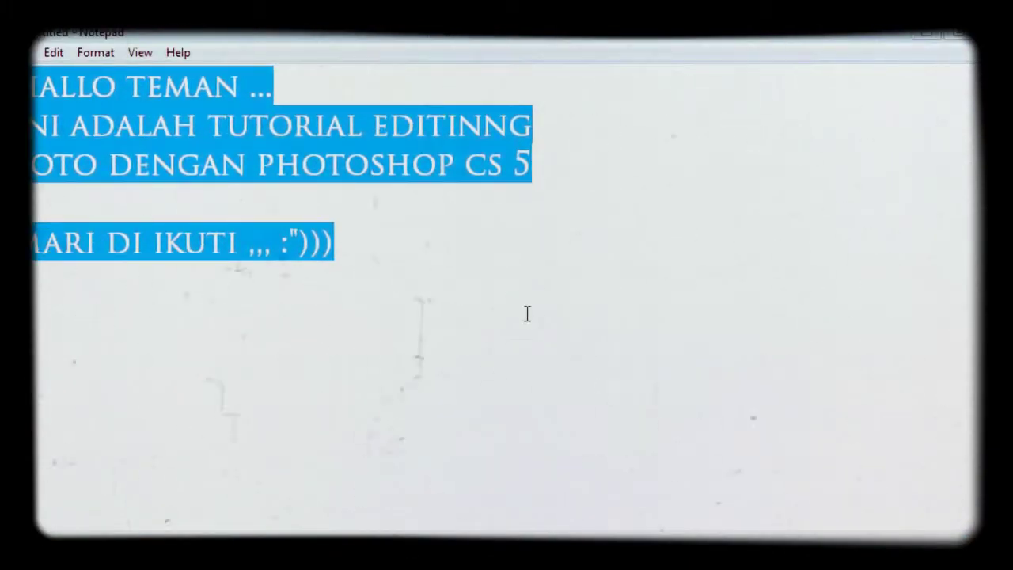
- Finish the sentence saying friends will need materials for the practice process
text(UNTUN)
key(BackSpace)
text(K)
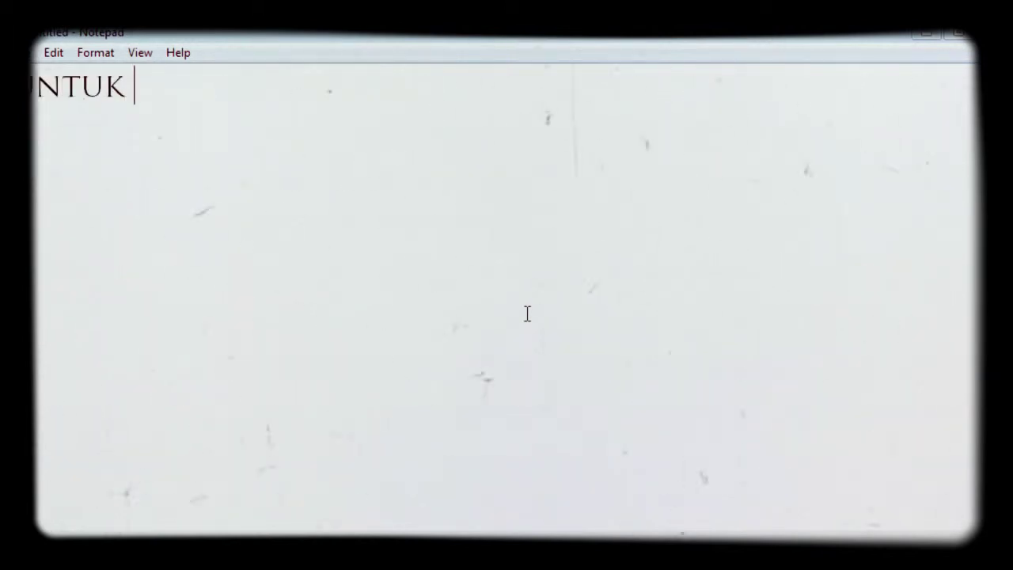
text( PROSES)
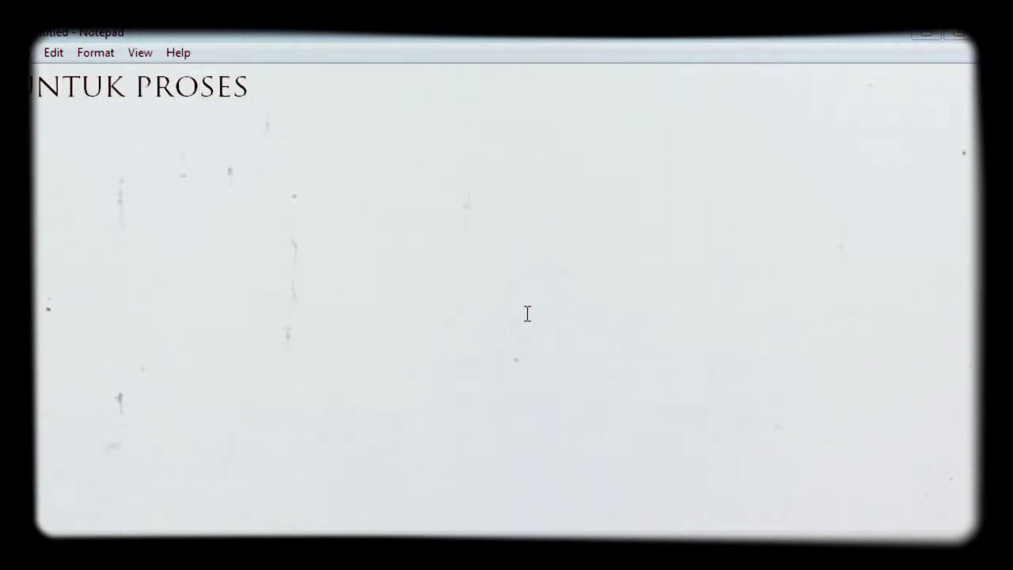
text( PRAKTEK )
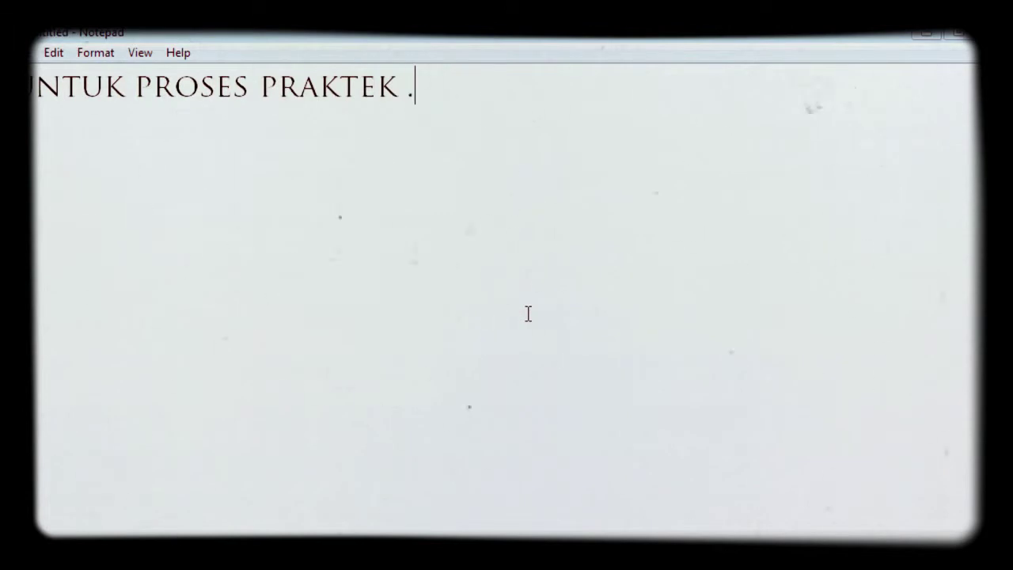
text(.. TEMAN )
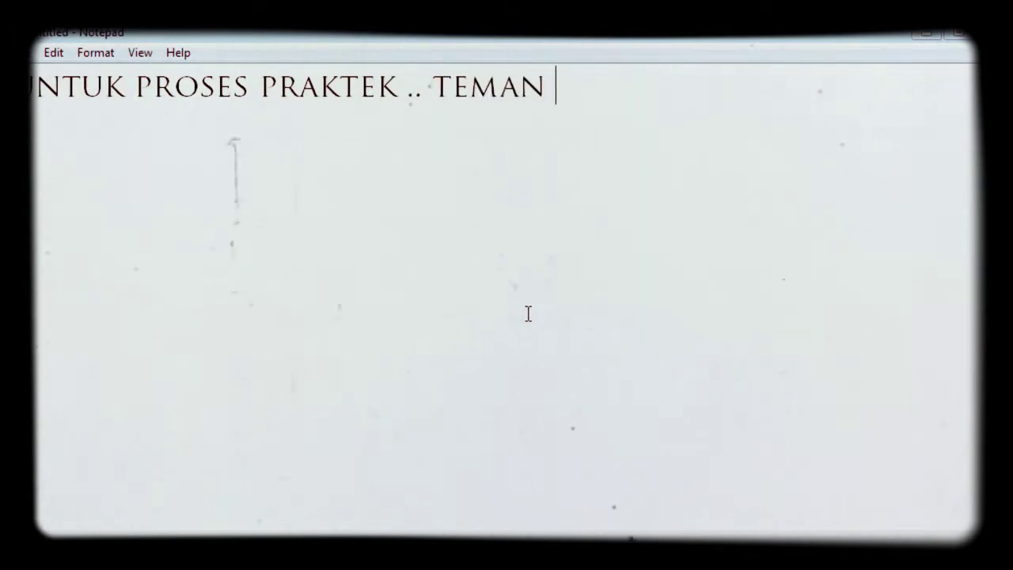
text(TEMAN MEM)
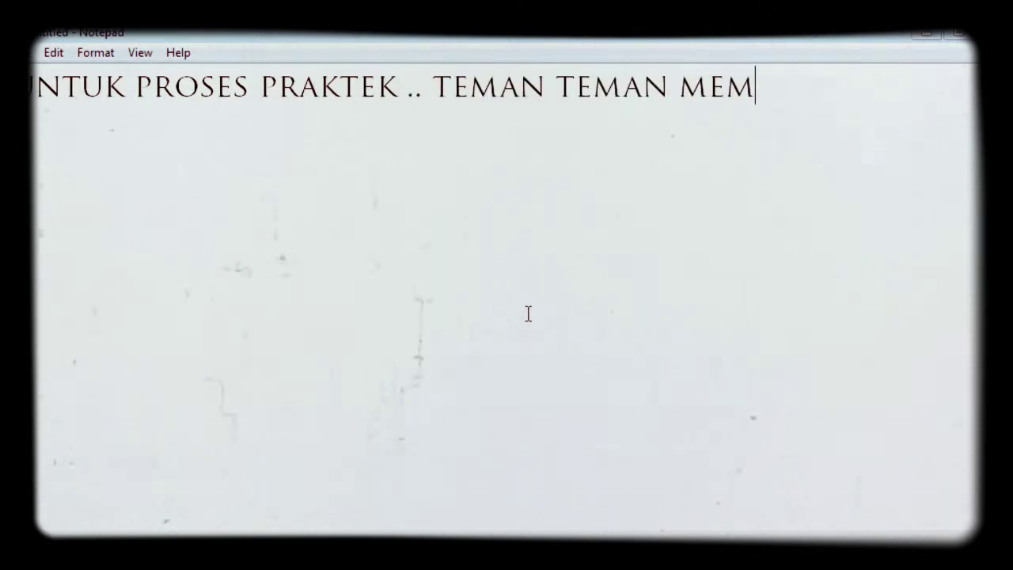
text(BUTUHKAN)
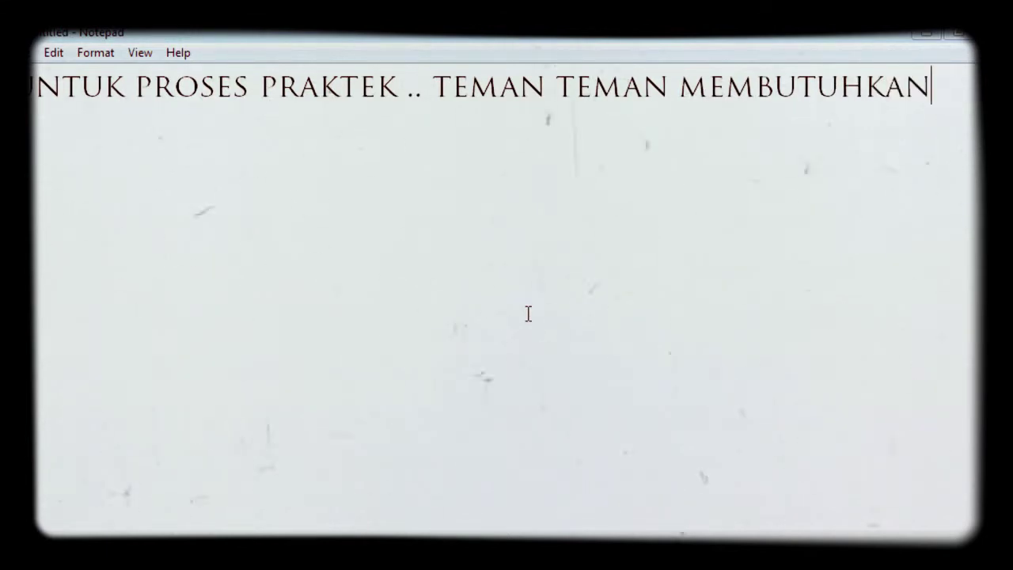
text( BAHA)
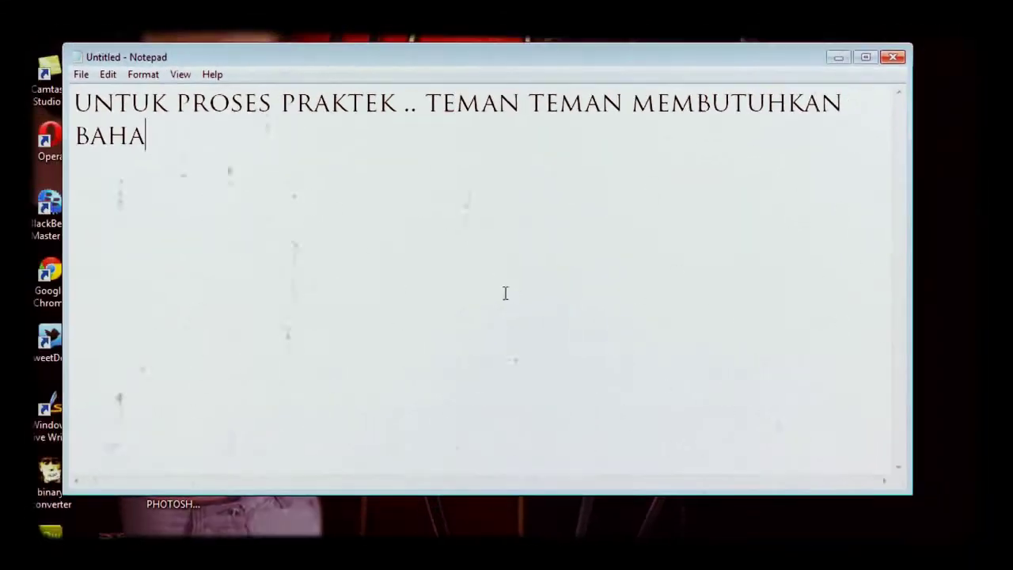
key(BackSpace)
text(H)
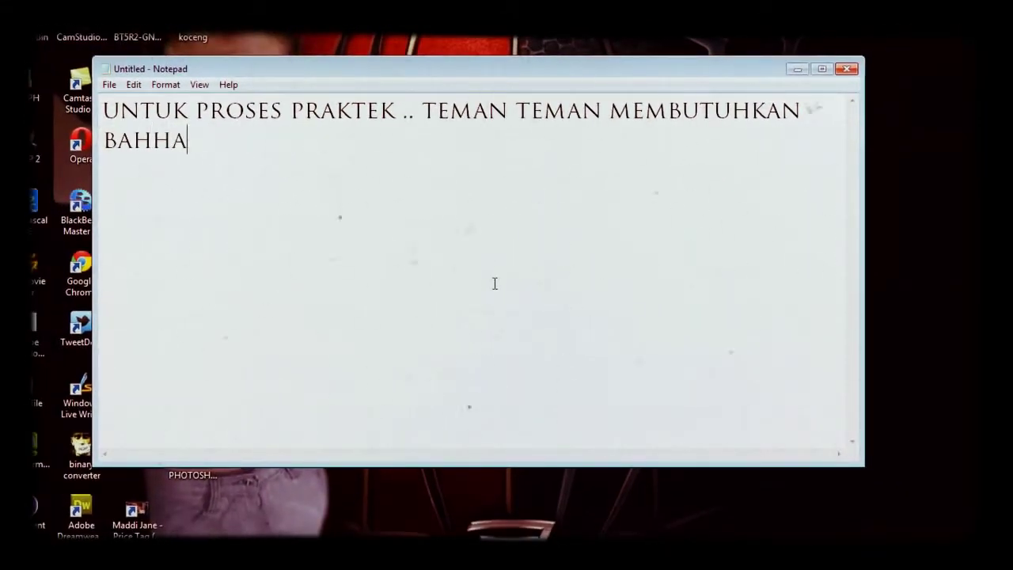
key(BackSpace)
key(BackSpace)
text(AN ./...)
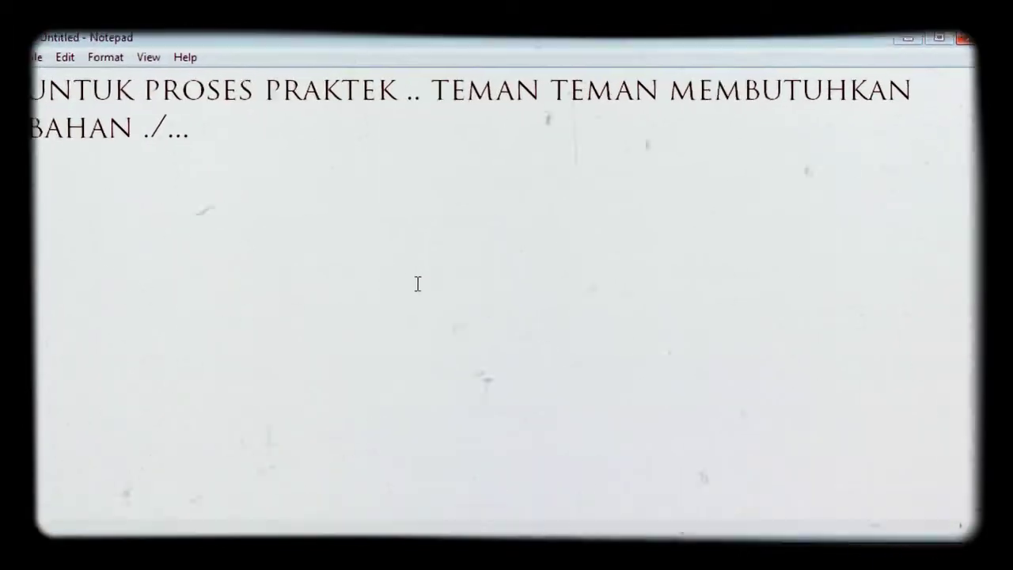
key(Return)
text(YAITU 2)
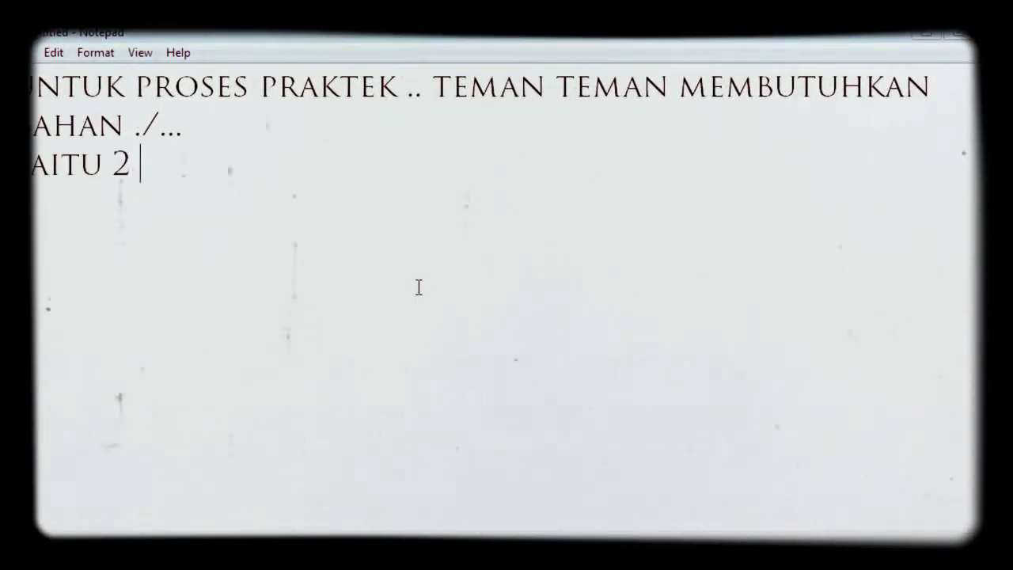
text( FOTO YANG)
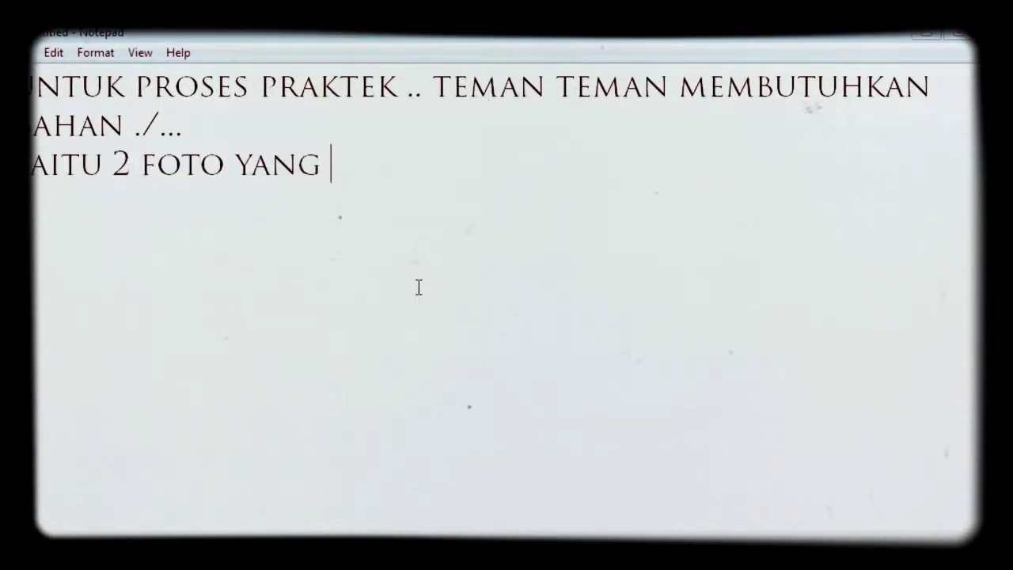
text(BISA ANDAN)
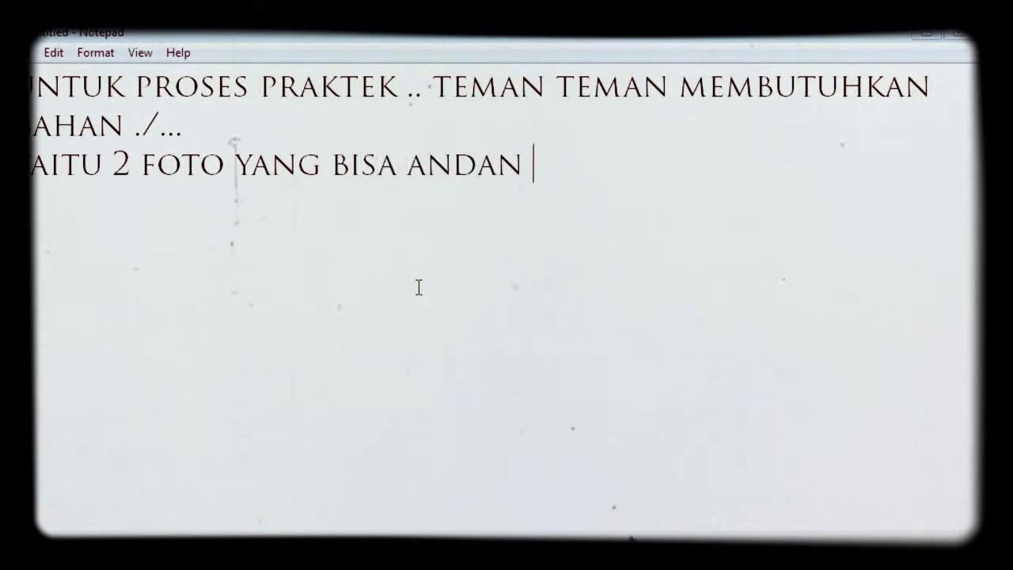
key(BackSpace)
key(BackSpace)
text(DOWNLOAD )
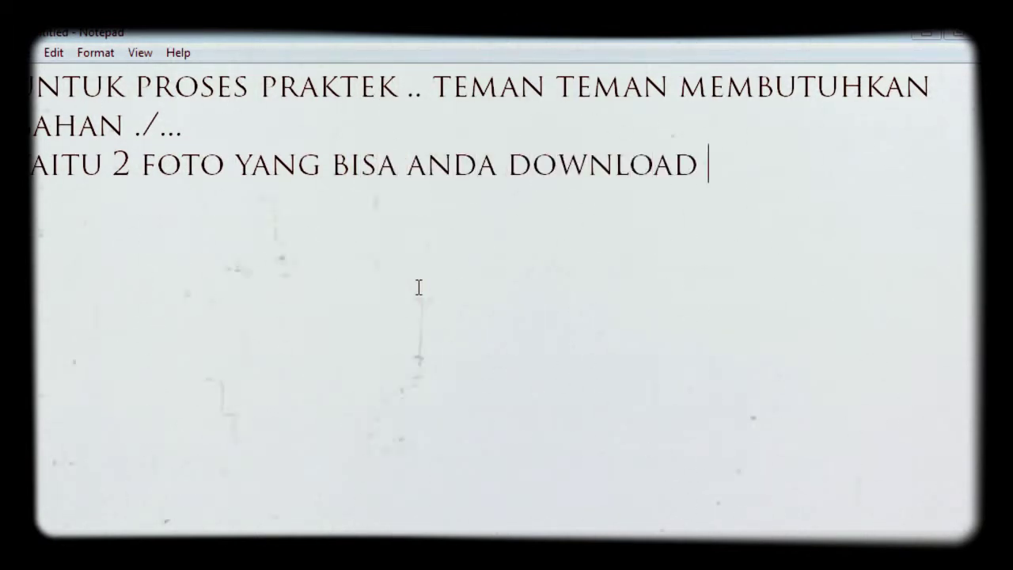
text(DI BLOG SAYA)
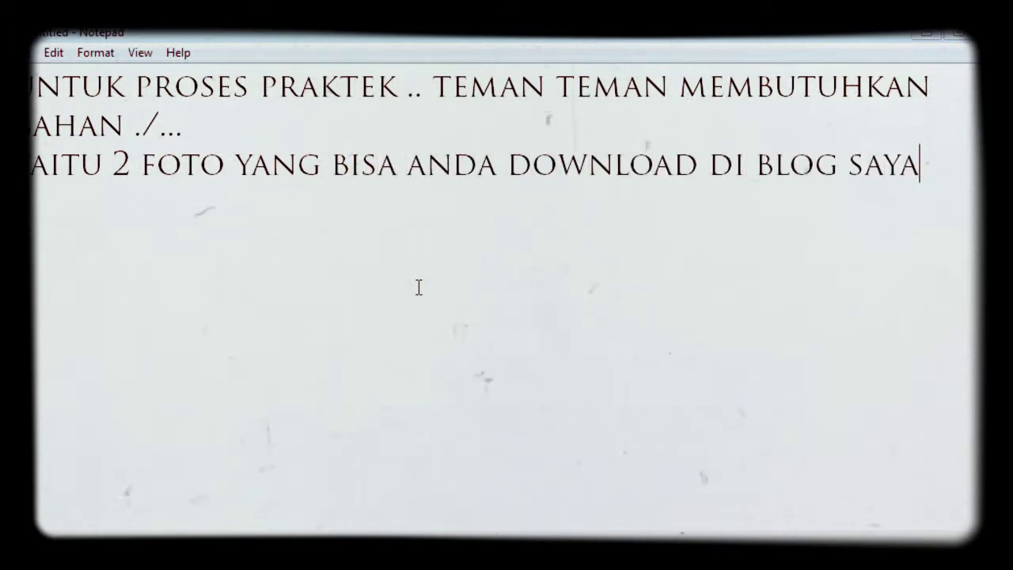
key(Return)
key(Return)
text(HTTP)
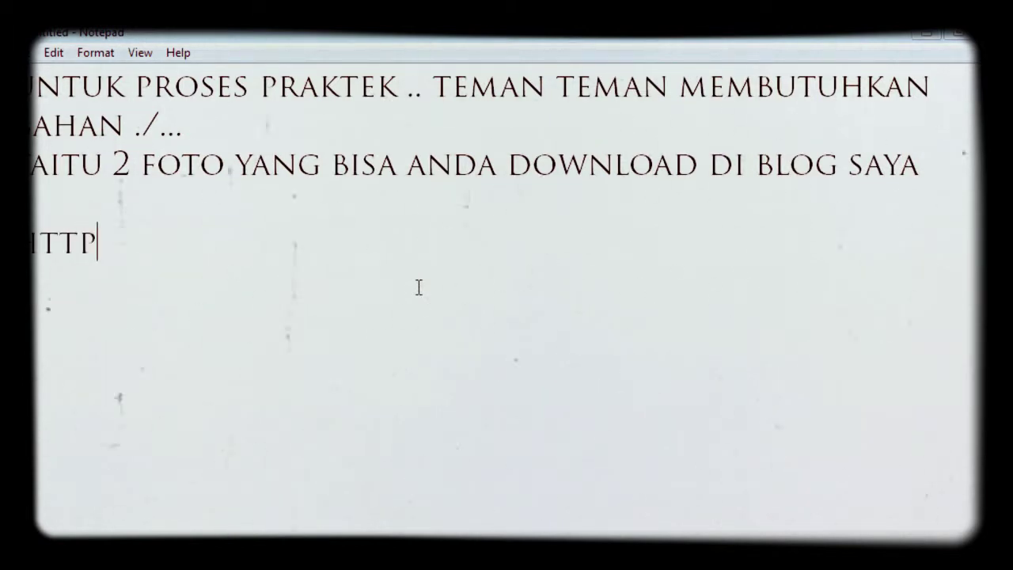
text(:)
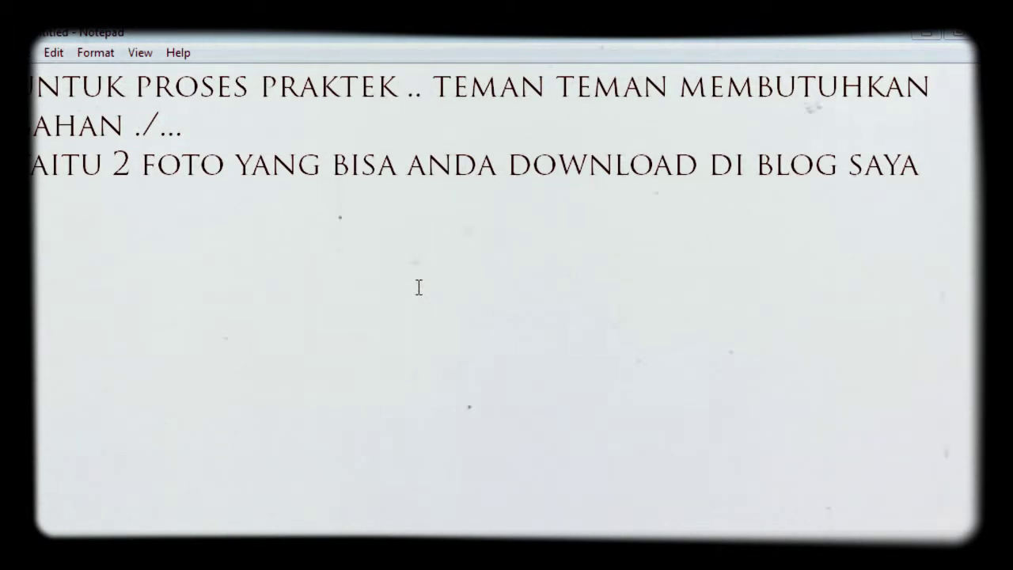
text(HT)
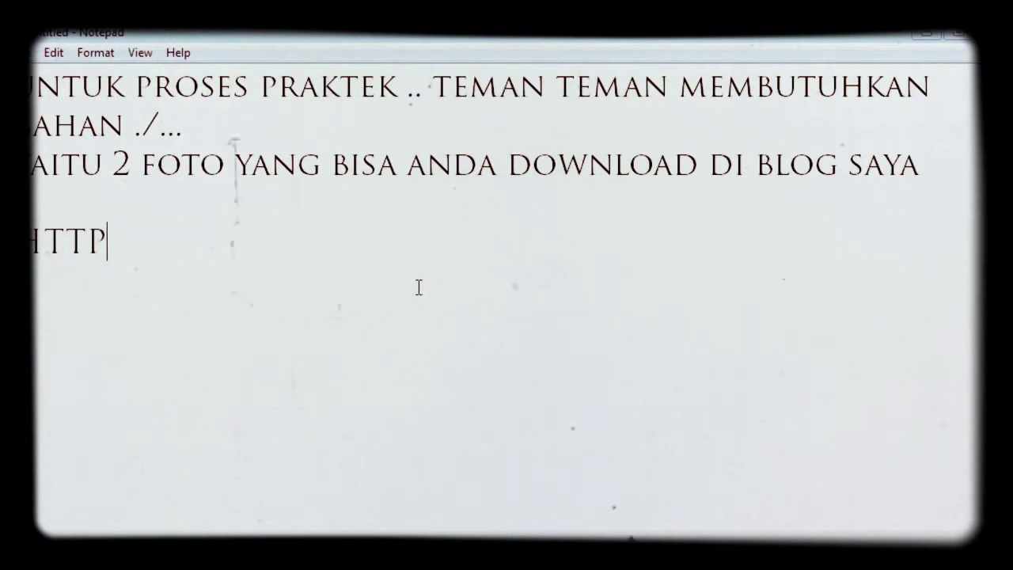
text(")
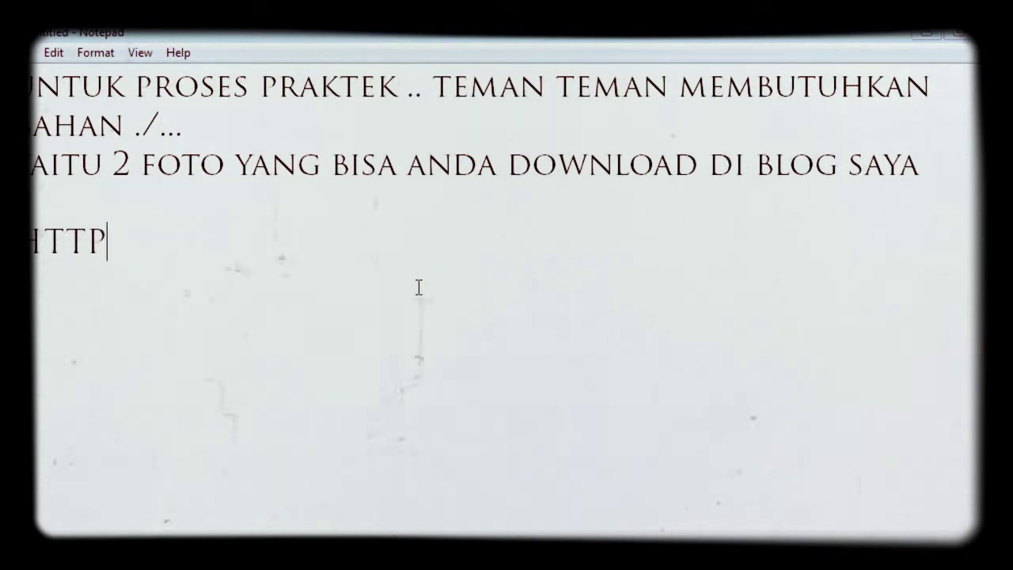
text(://MONYETB)
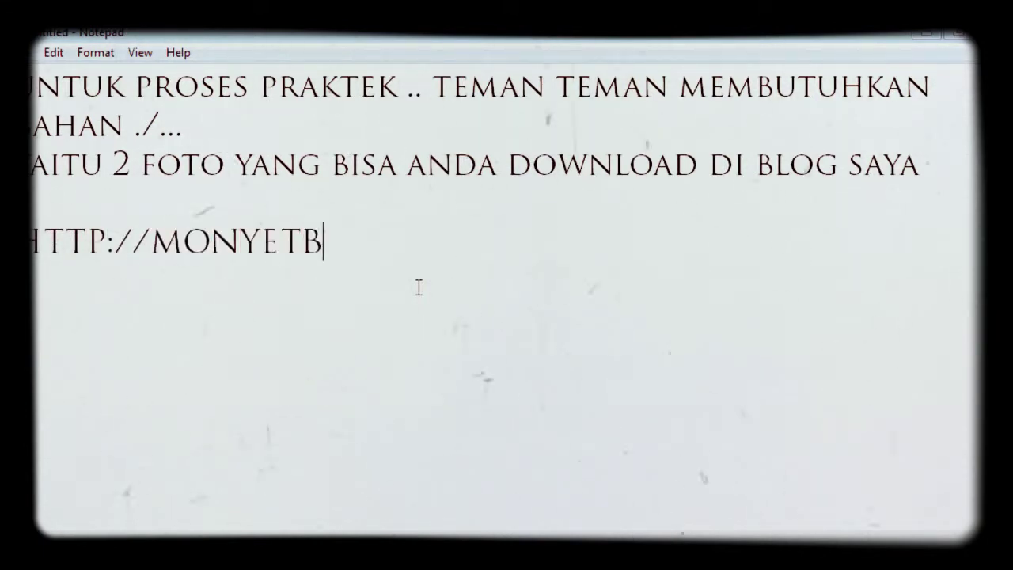
text(EGOK.BLOG)
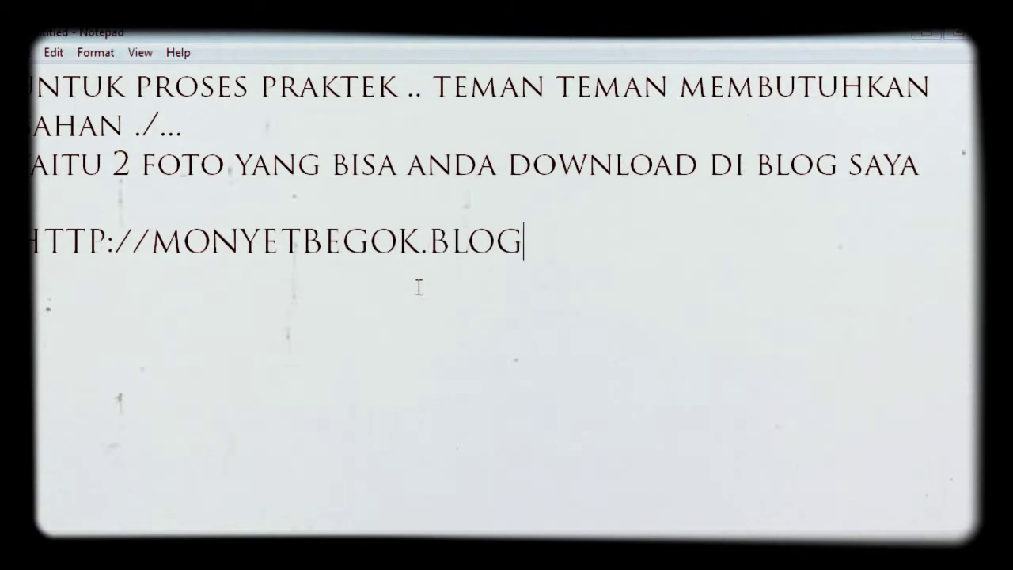
text(SPO)
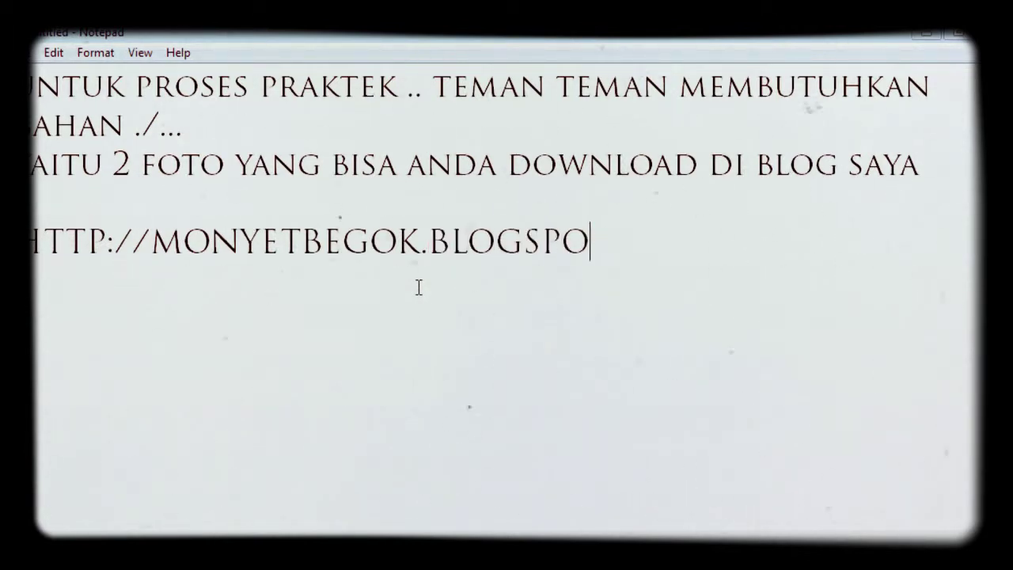
text(Y.T.COM)
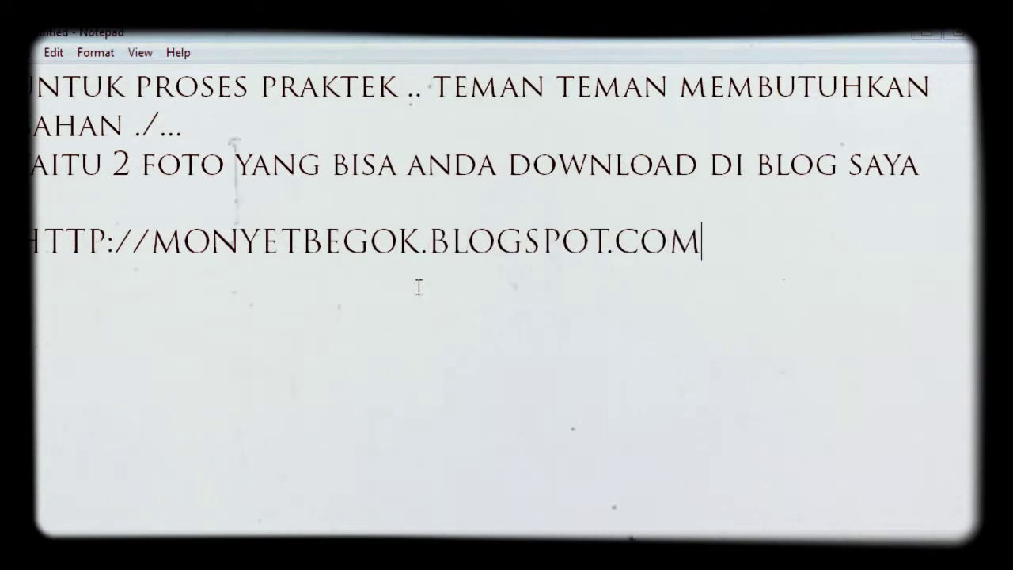
key(Return)
key(Return)
- End the note with (Y), then open 1.jpg and 2.jpg from BELAJAR PHOTOSHOP 1 in Photoshop
text((Y)
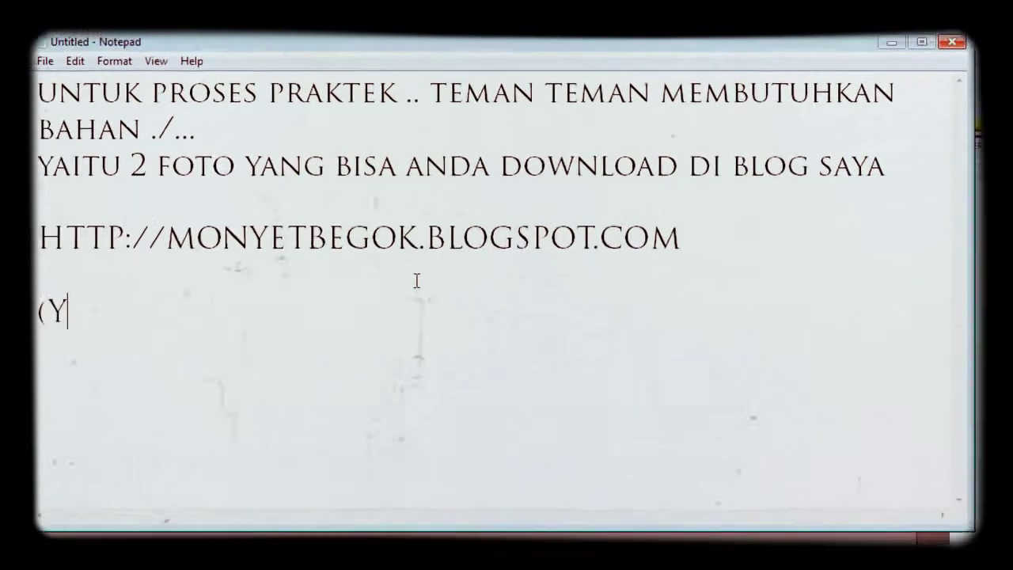
text())
click(796, 69)
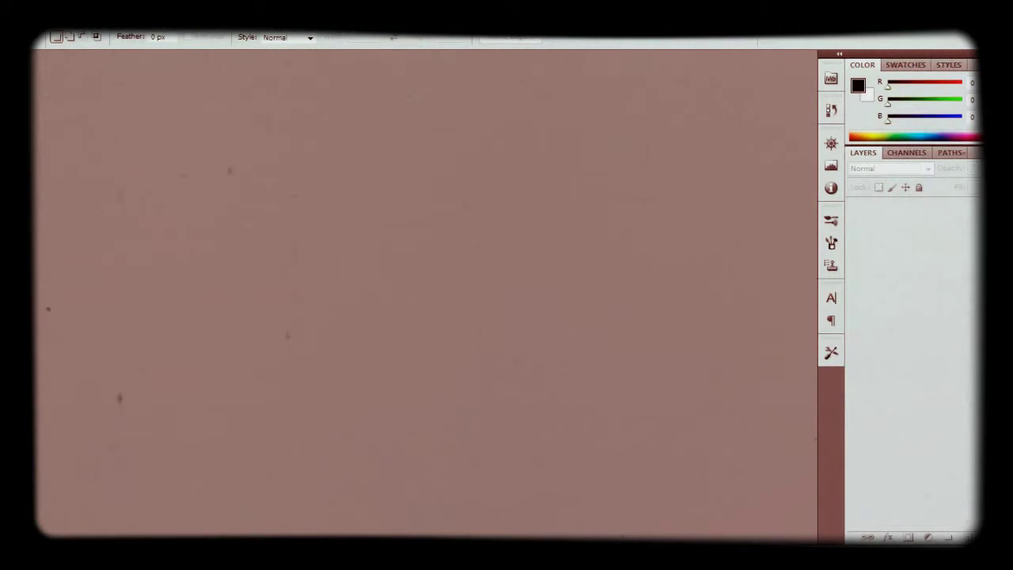
key(alt+f)
click(63, 40)
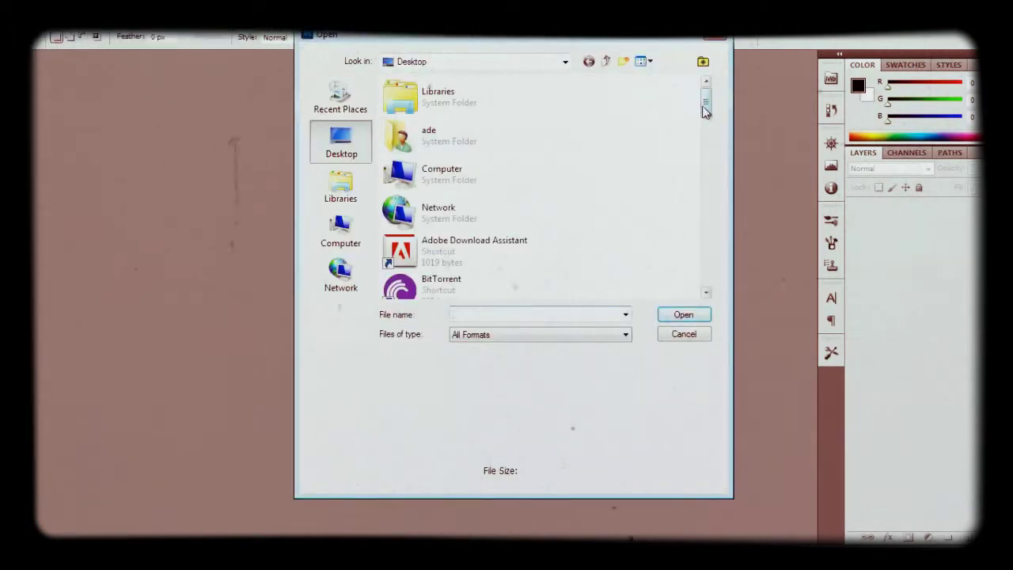
drag(705, 106, 705, 157)
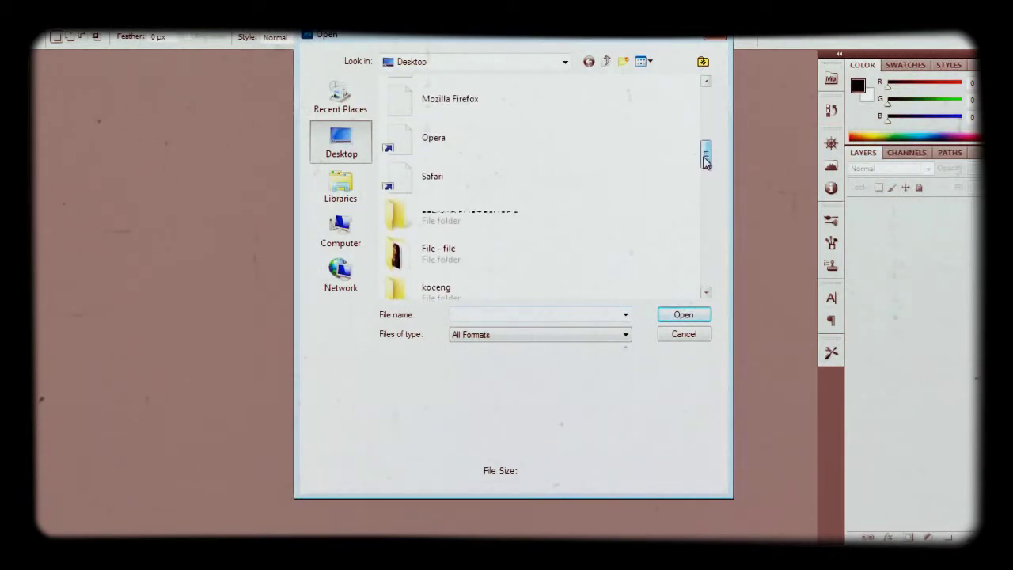
click(454, 219)
click(681, 313)
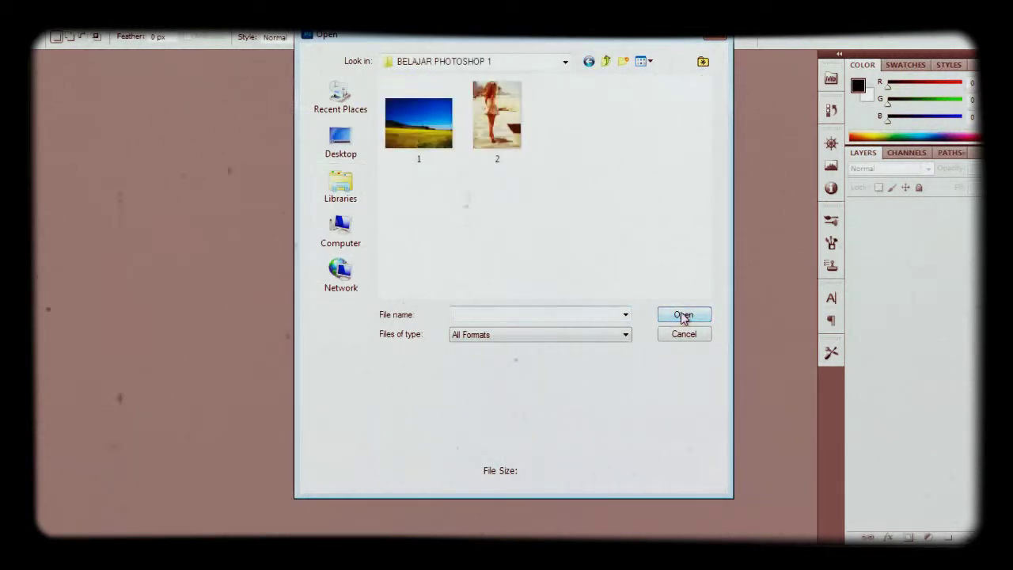
click(500, 137)
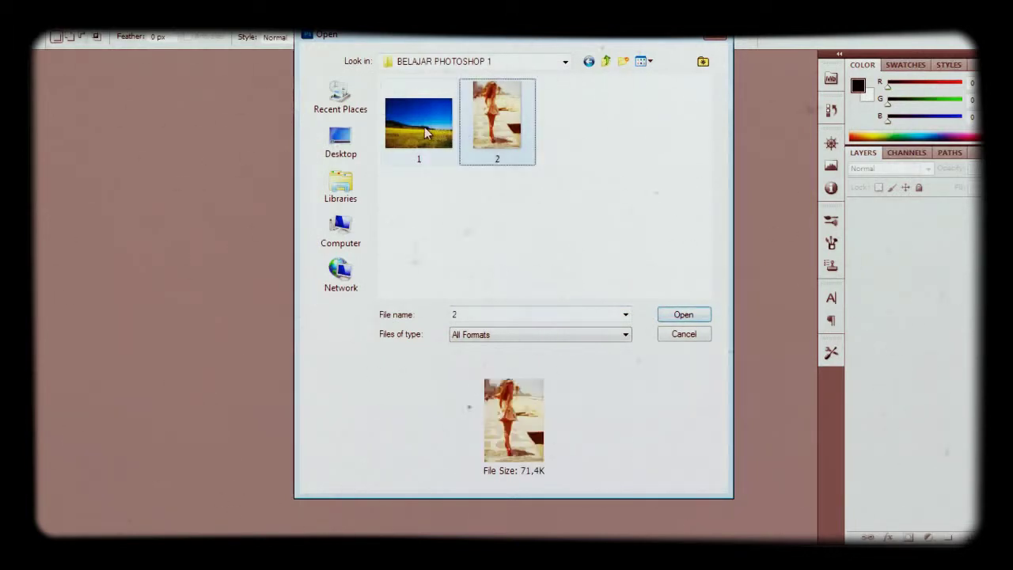
ctrl+click(424, 127)
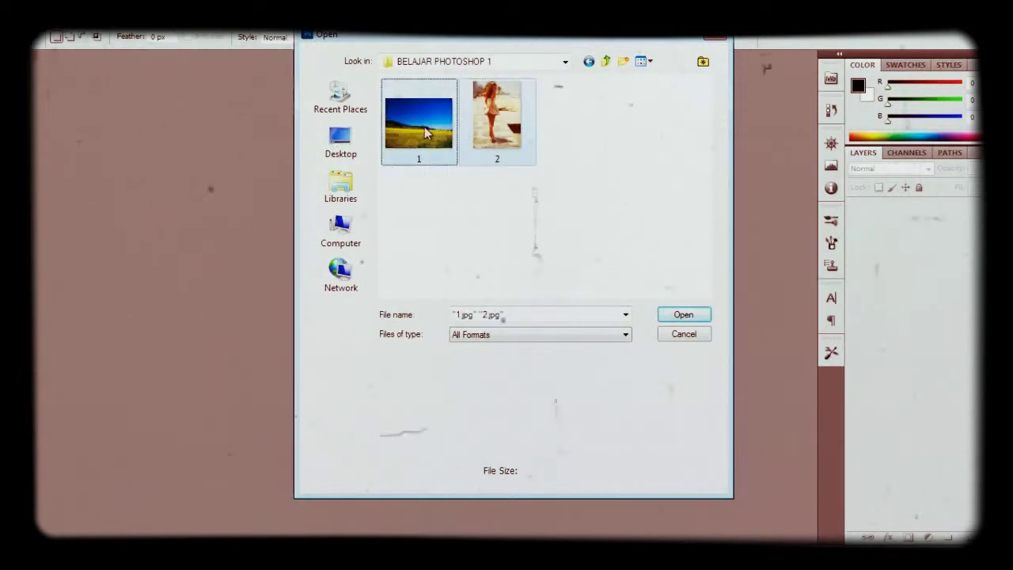
click(684, 315)
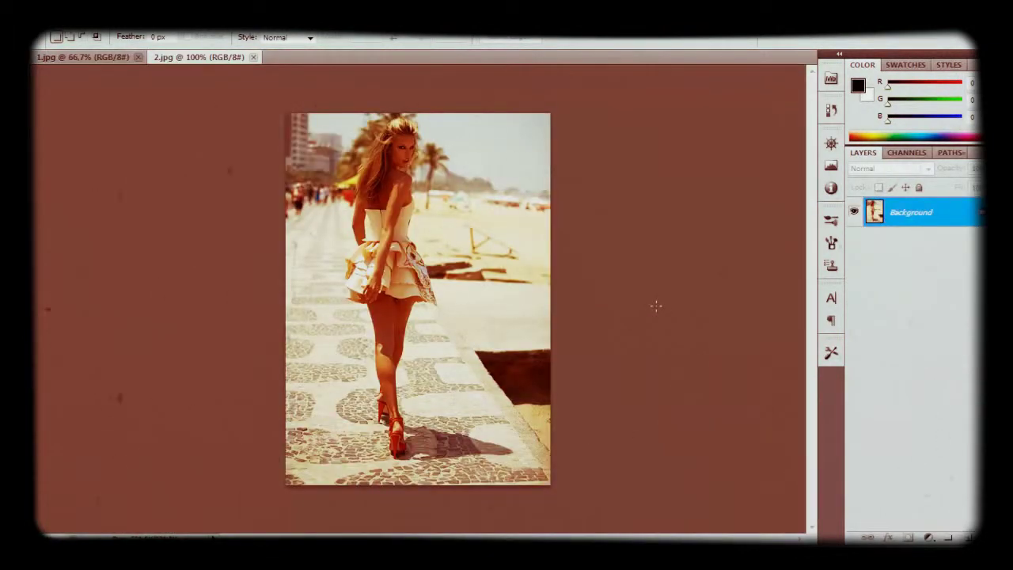
- Zoom 2.jpg to 300% to inspect the woman's face, then switch back to Notepad
key(ctrl+plus)
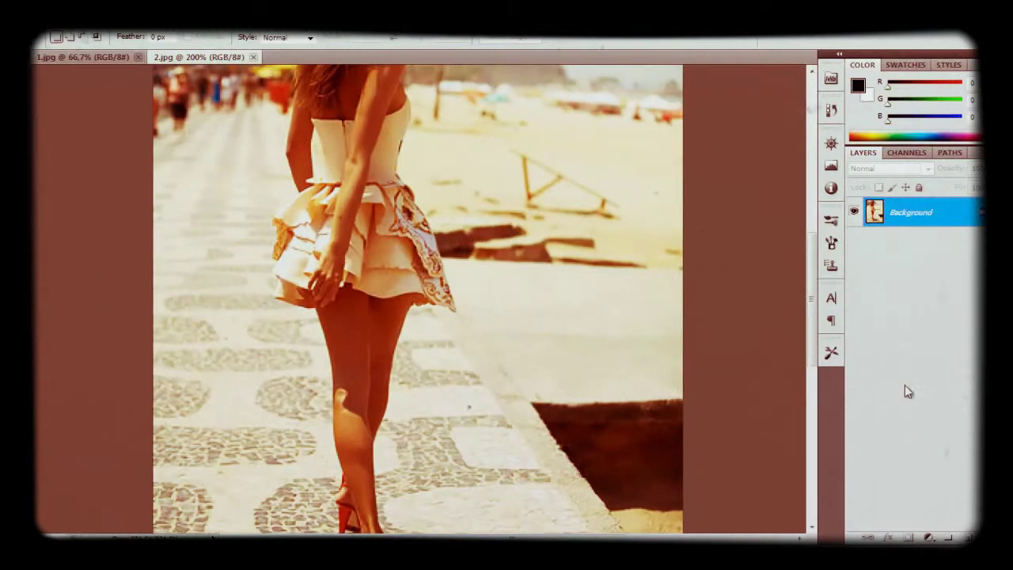
drag(814, 309, 813, 247)
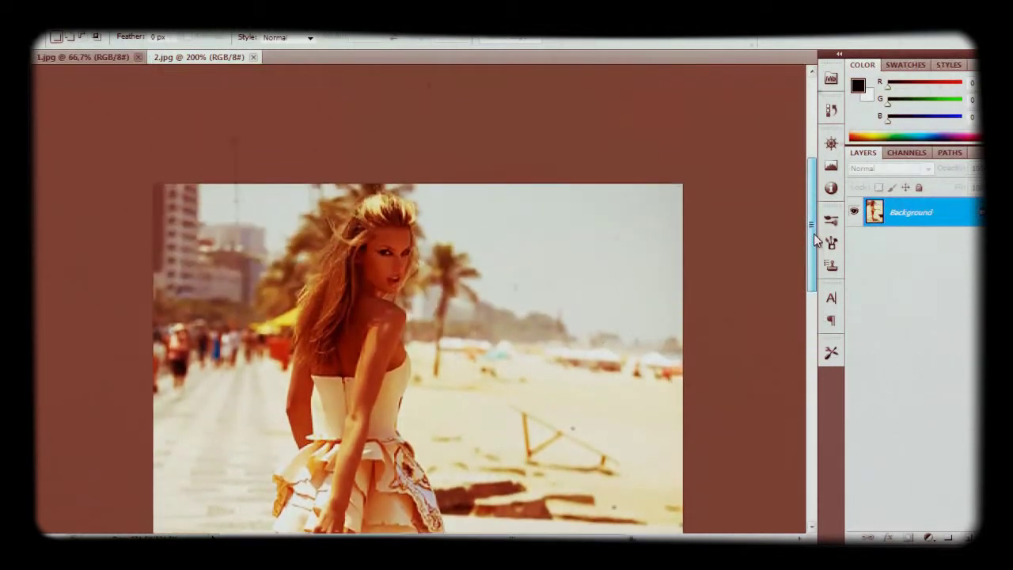
key(ctrl+plus)
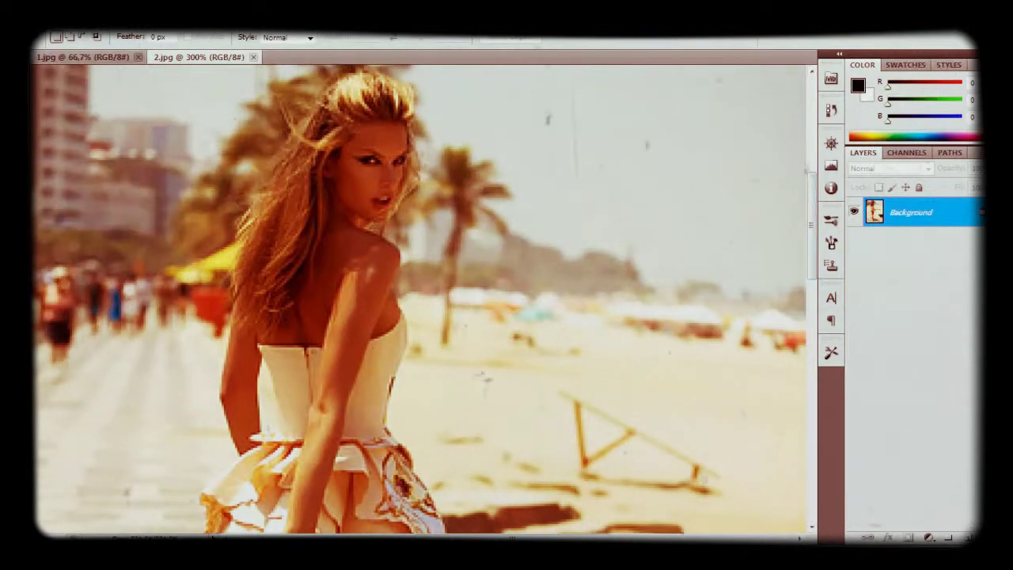
key(alt+Tab)
- Replace the note with 'SEKARANG KITA AKAN MENYELEKSI FOTO CEWE SEKSI INI ...' and minimize Notepad
key(ctrl+a)
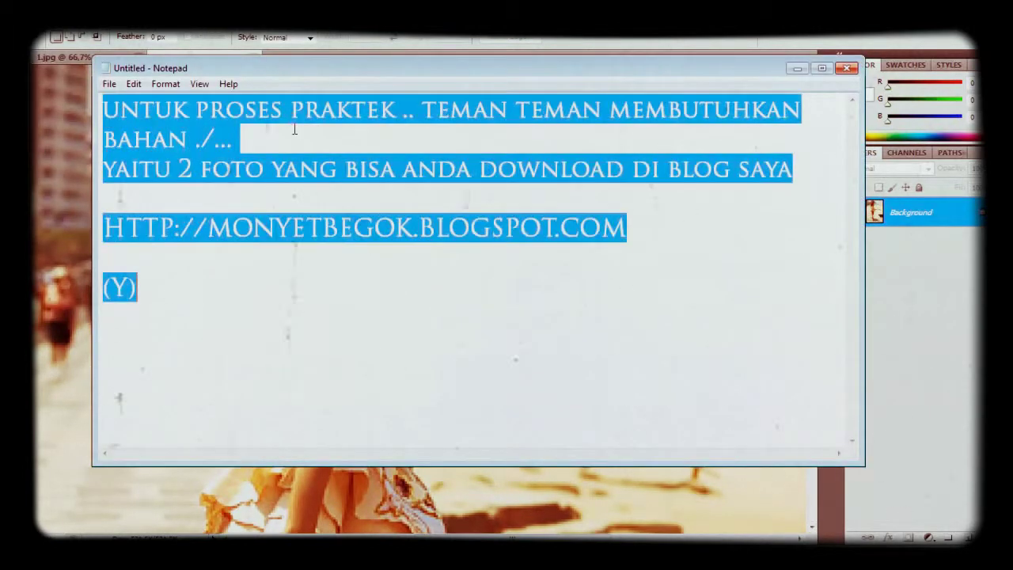
drag(380, 78, 387, 320)
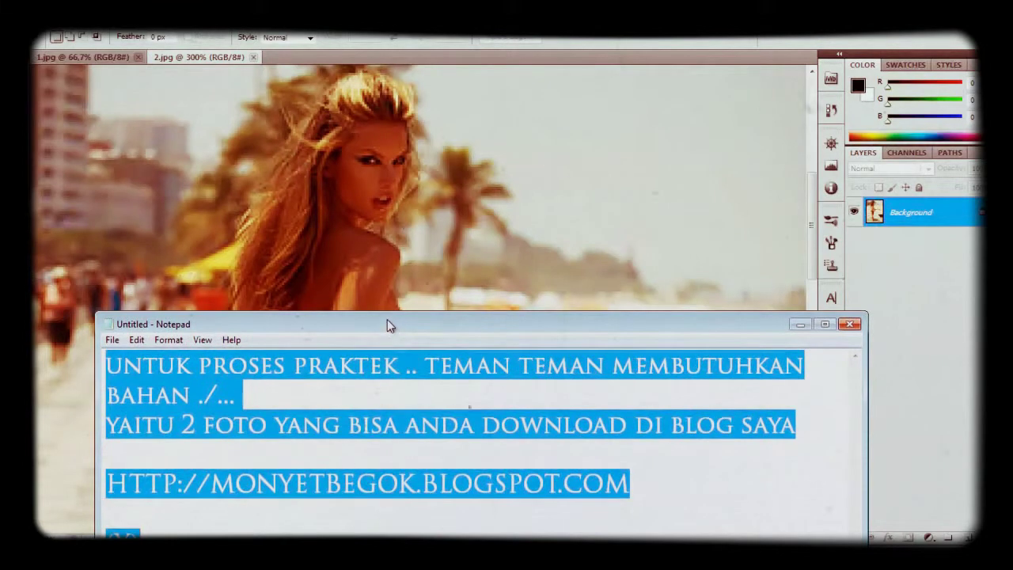
key(BackSpace)
text(SEKA)
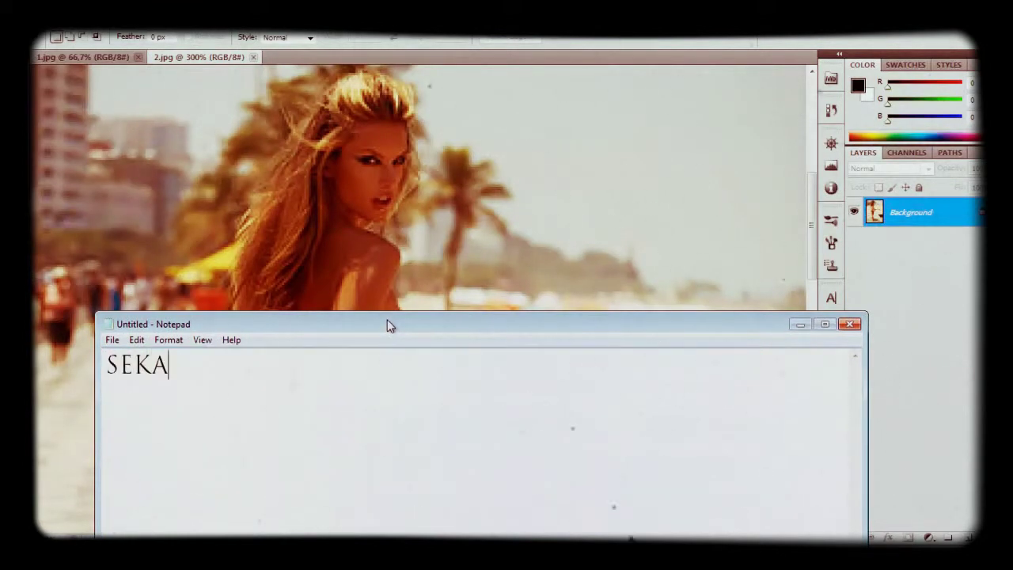
text(RANG)
text( KIT)
text(A AKAN )
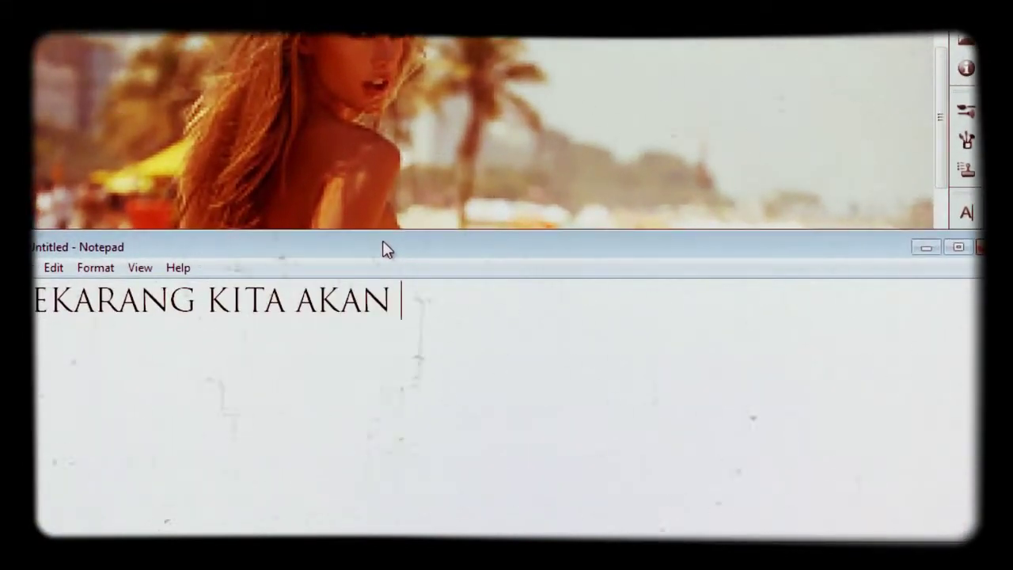
text(M)
text(ENYELEJK)
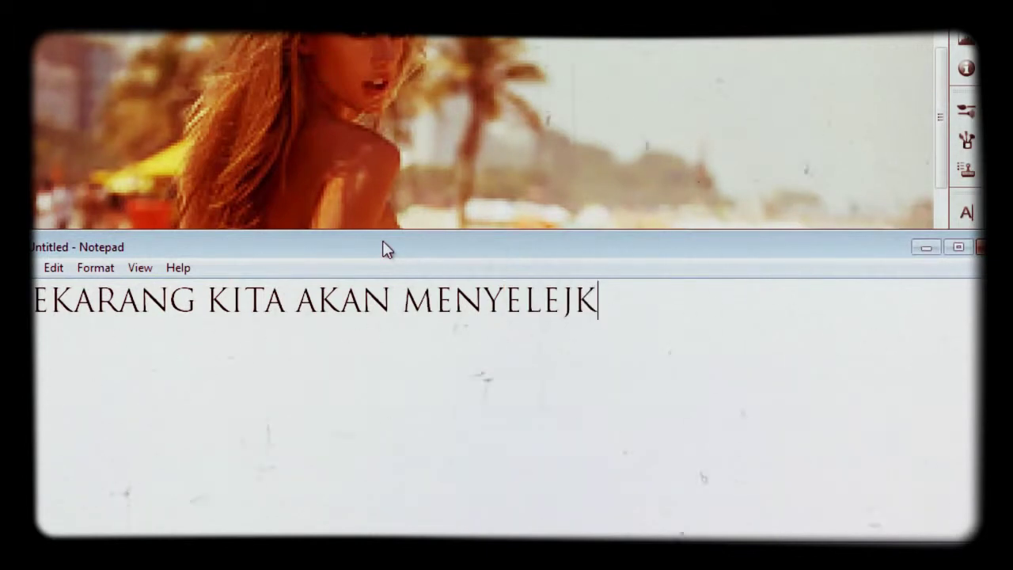
text(S)
key(BackSpace)
key(BackSpace)
key(BackSpace)
text(KSI )
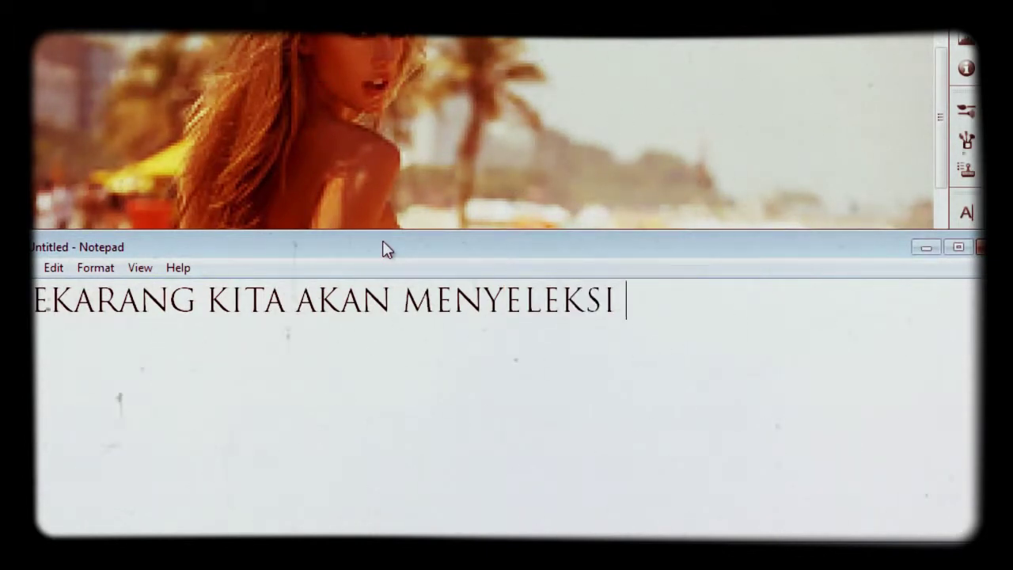
text(FOTO)
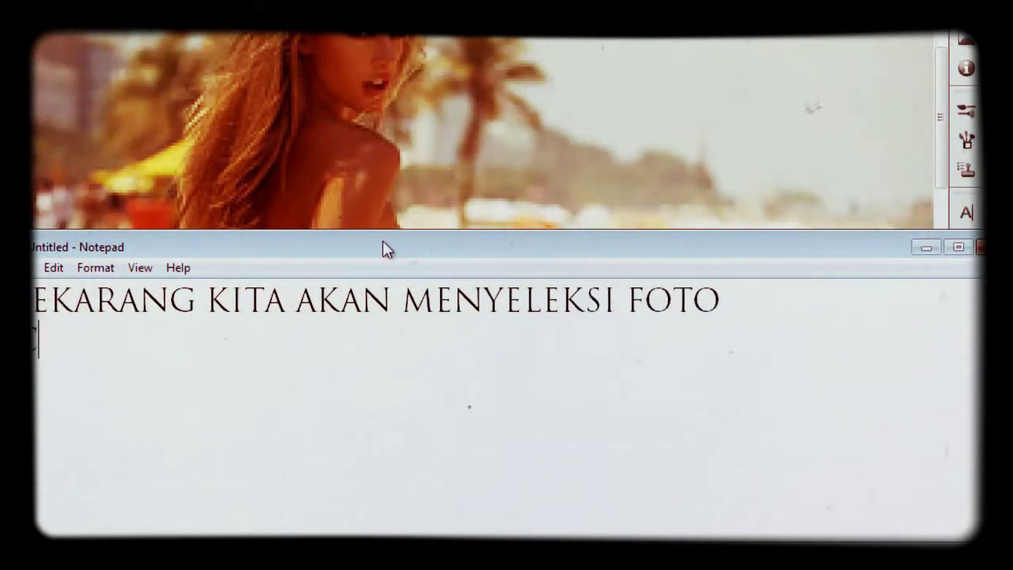
text(EWE SEK)
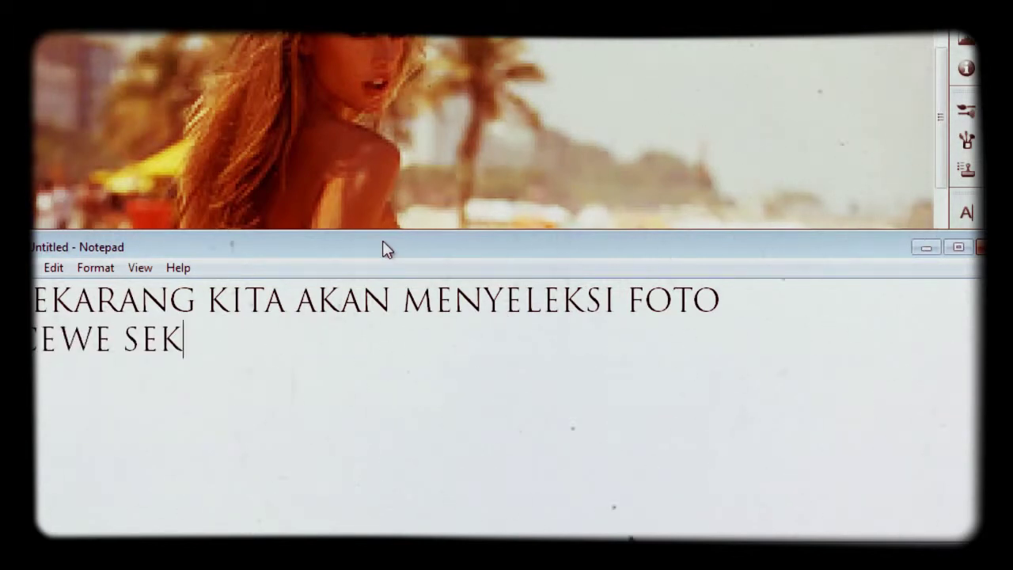
text(SIO)
key(BackSpace)
text(INI )
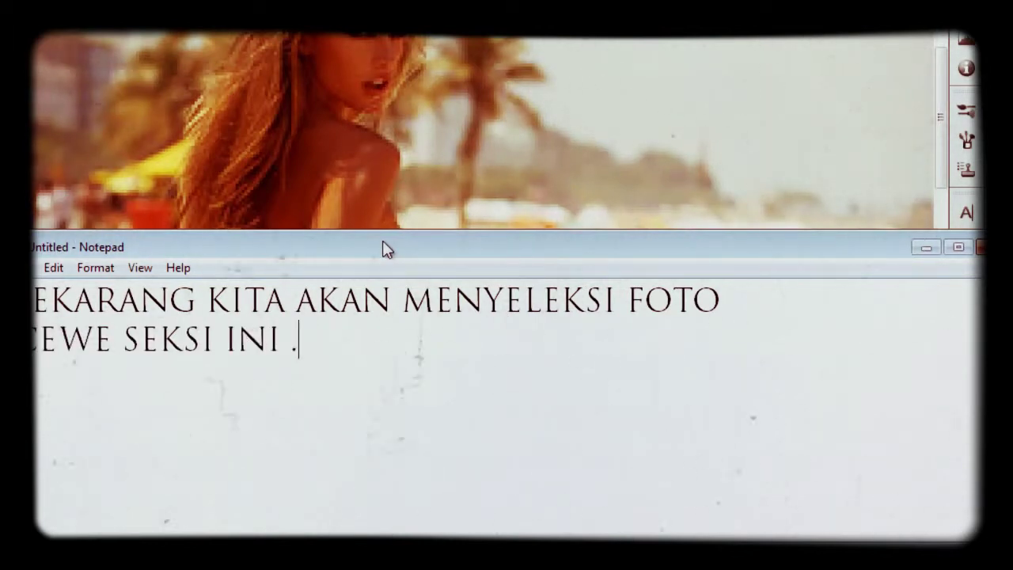
text(...)
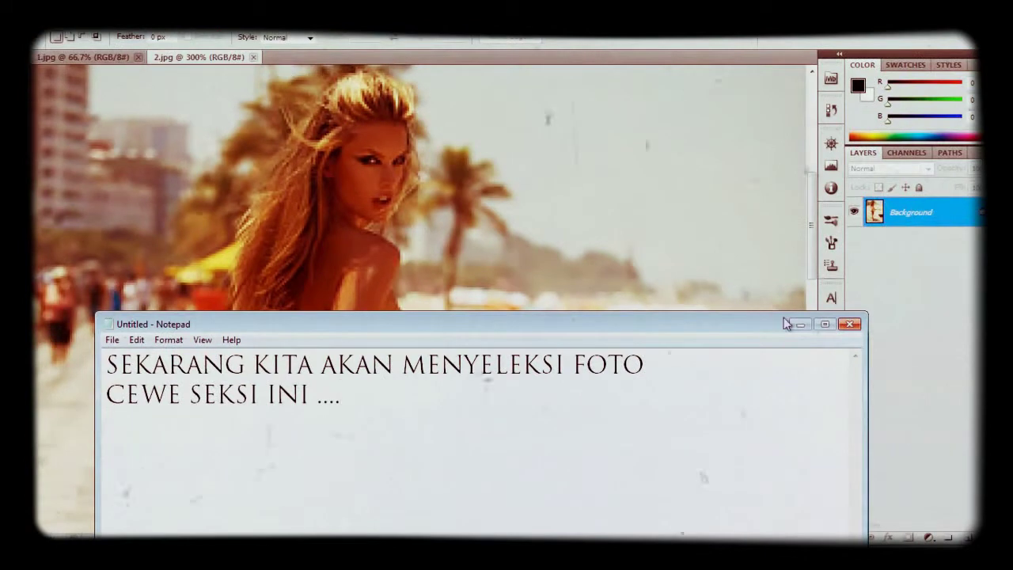
click(800, 324)
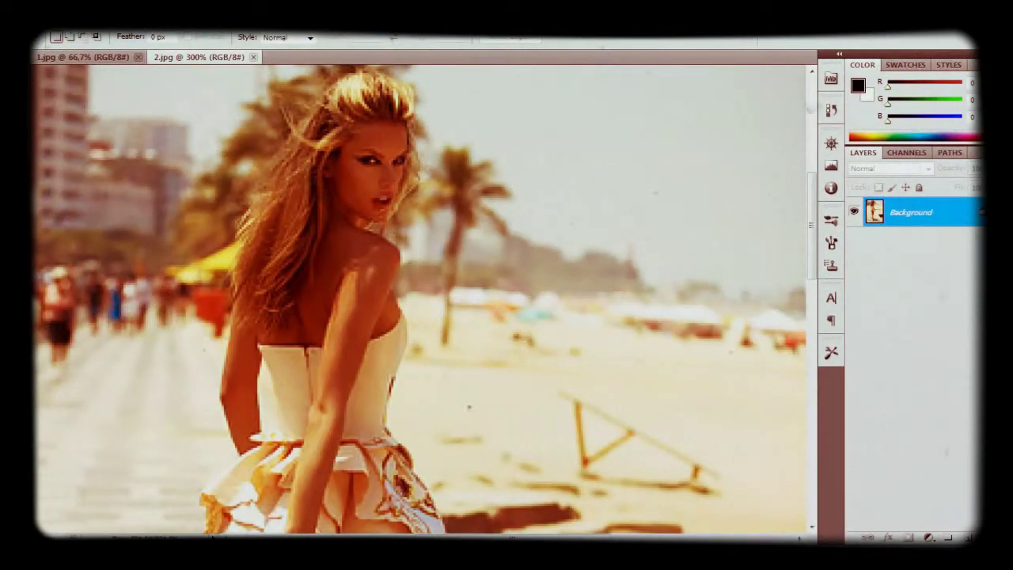
- Switch to the Quick Selection Tool and set its brush size to 35 px
click(31, 135)
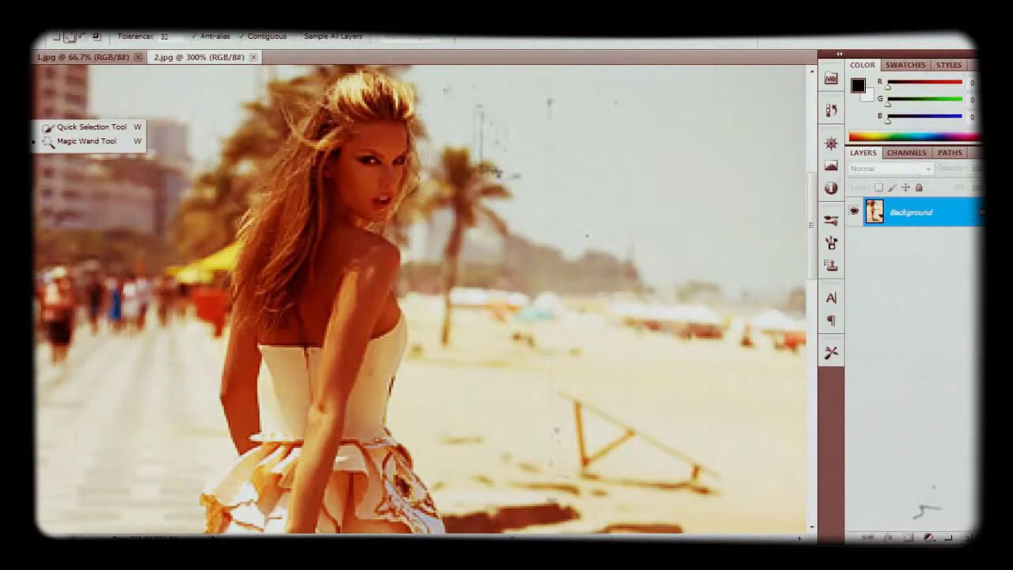
click(71, 128)
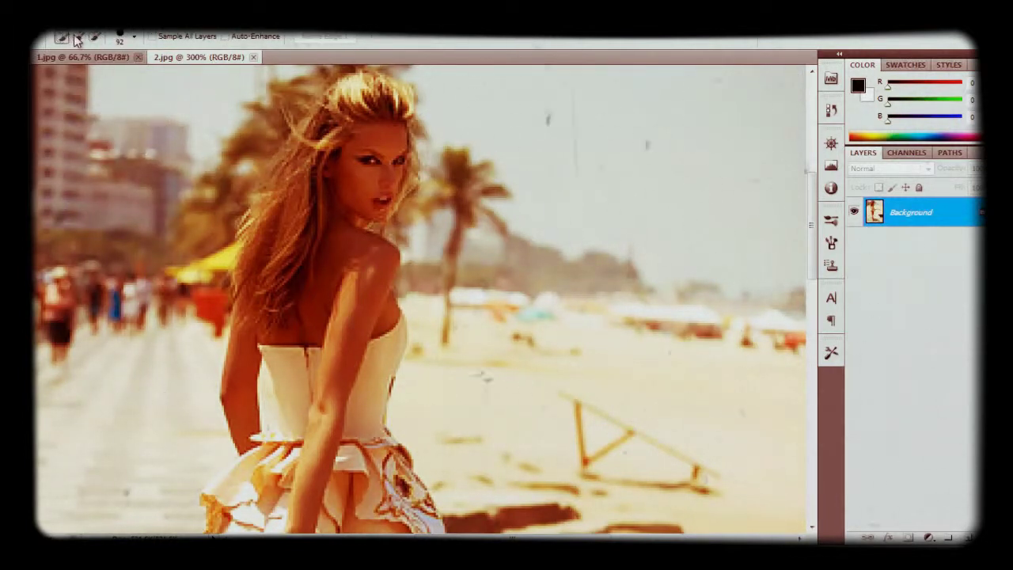
right_click(369, 181)
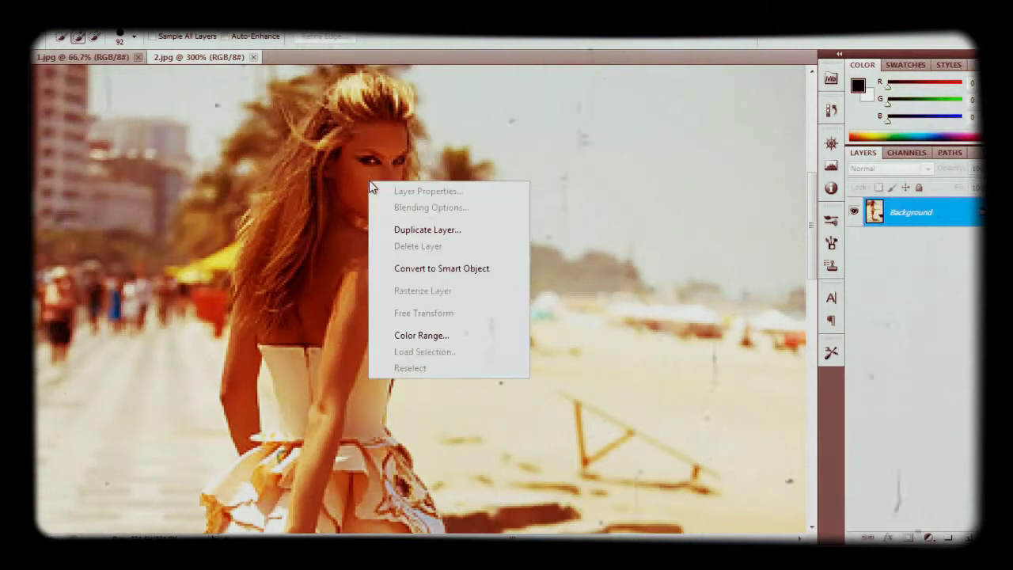
click(132, 40)
click(133, 39)
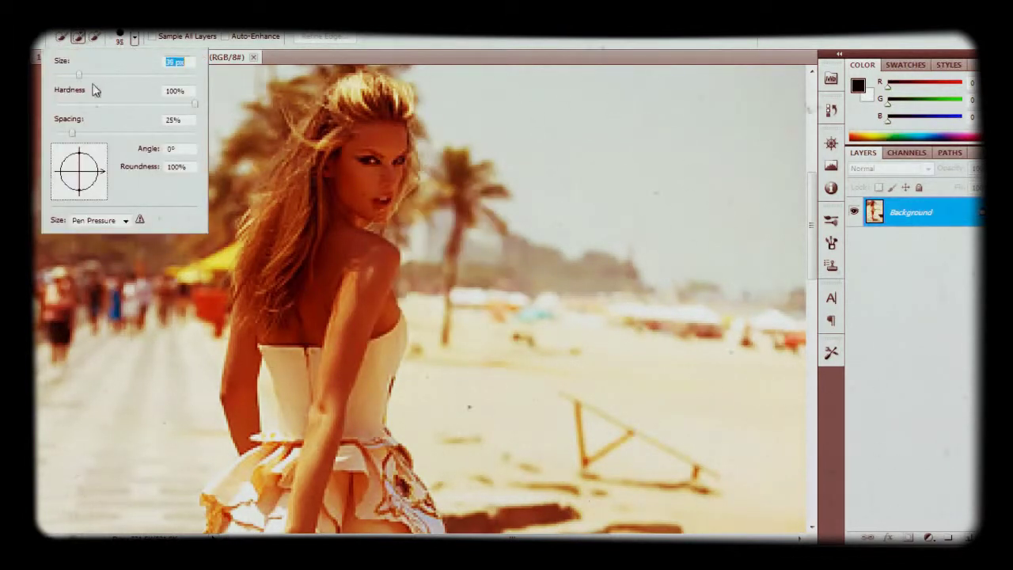
key(Return)
- Select the woman's head, hair, shoulder, arm, heels and both legs
drag(387, 127, 301, 174)
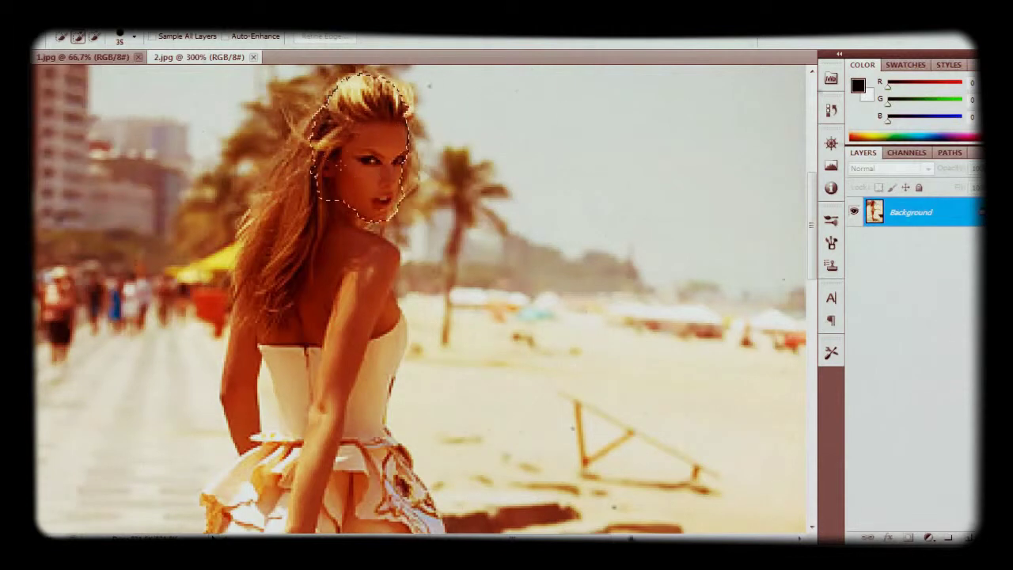
mouse_move(269, 238)
mouse_down()
mouse_move(324, 269)
mouse_move(428, 237)
mouse_up()
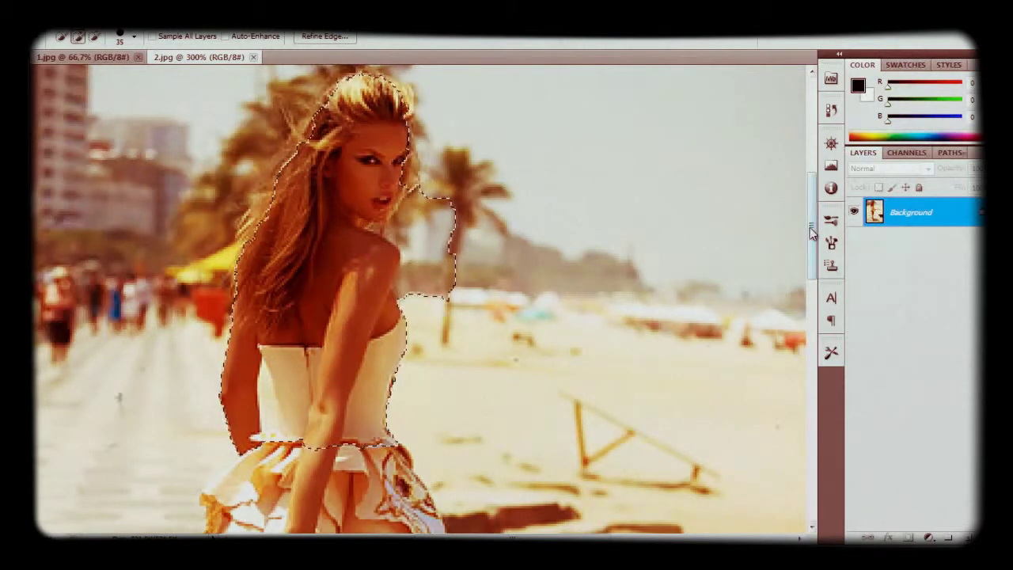
drag(809, 229, 811, 374)
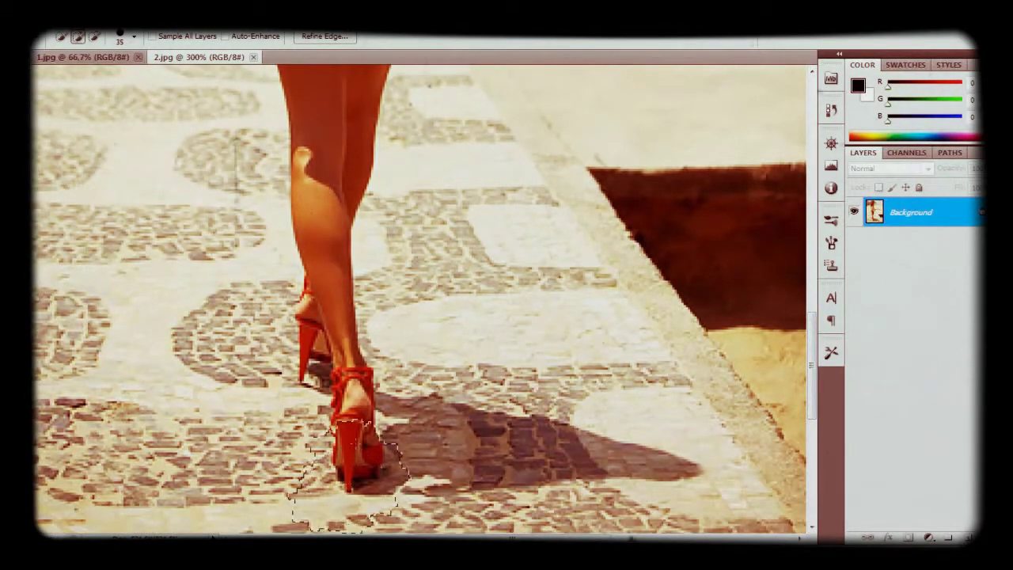
drag(402, 475, 487, 447)
drag(341, 332, 333, 119)
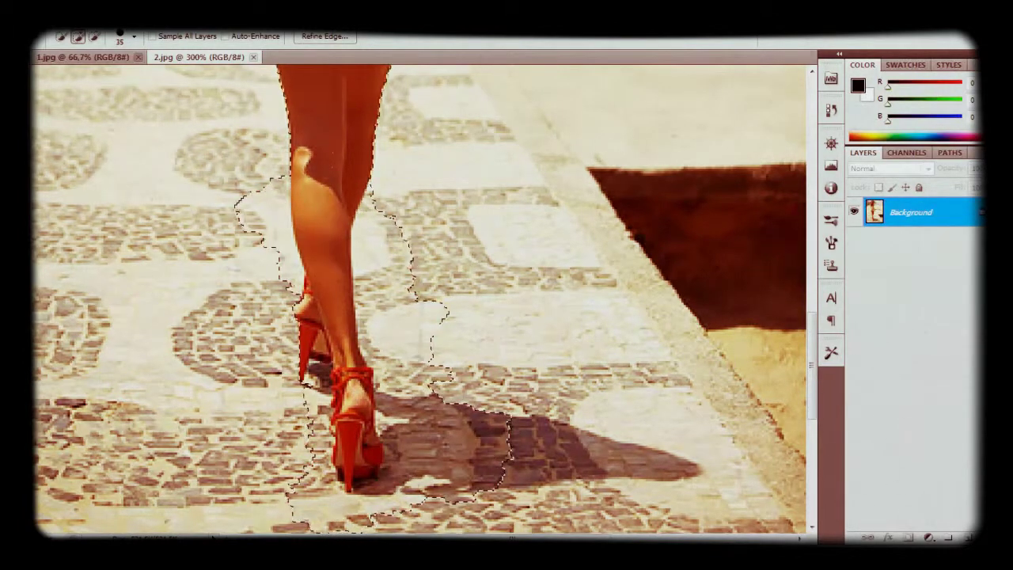
- Shrink the brush to 8 px and add the arm edge and left skirt flare
click(134, 36)
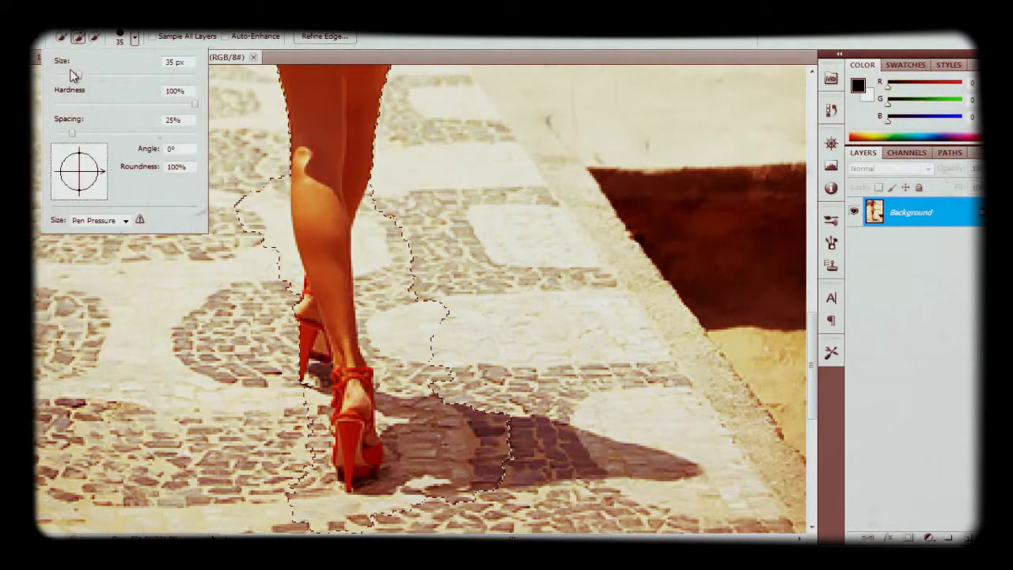
drag(65, 74, 61, 74)
key(Return)
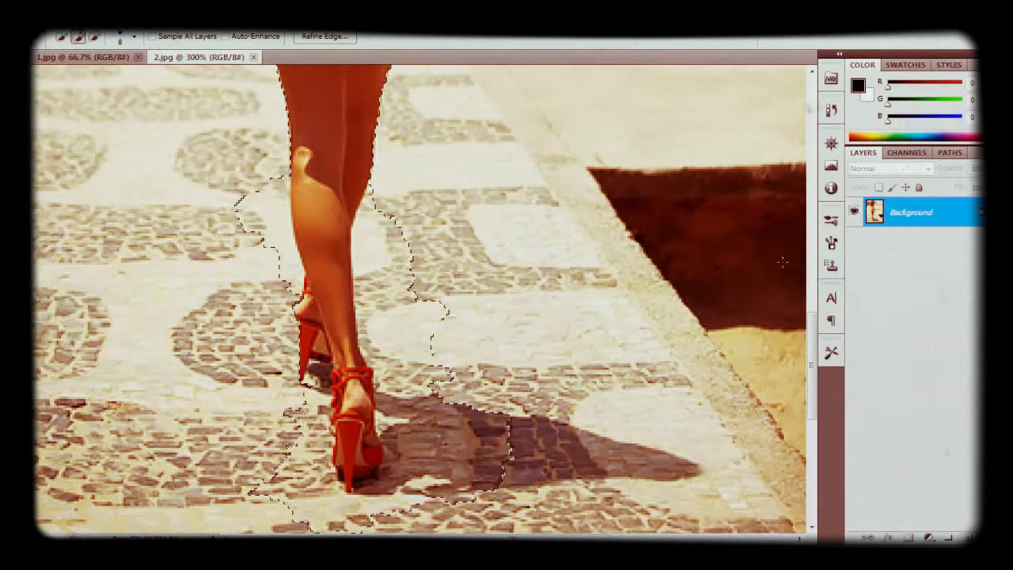
drag(813, 329, 811, 273)
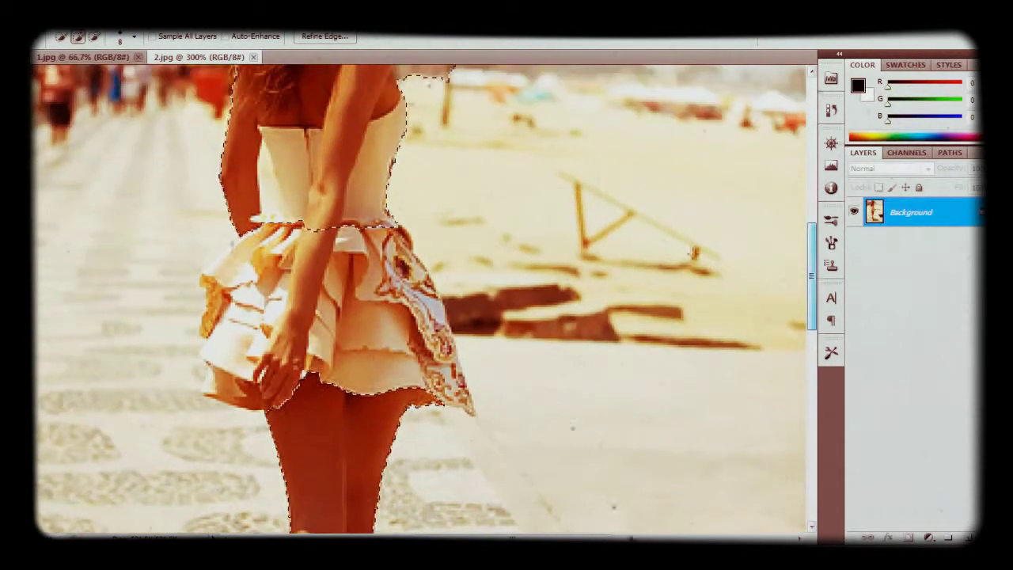
drag(292, 229, 273, 364)
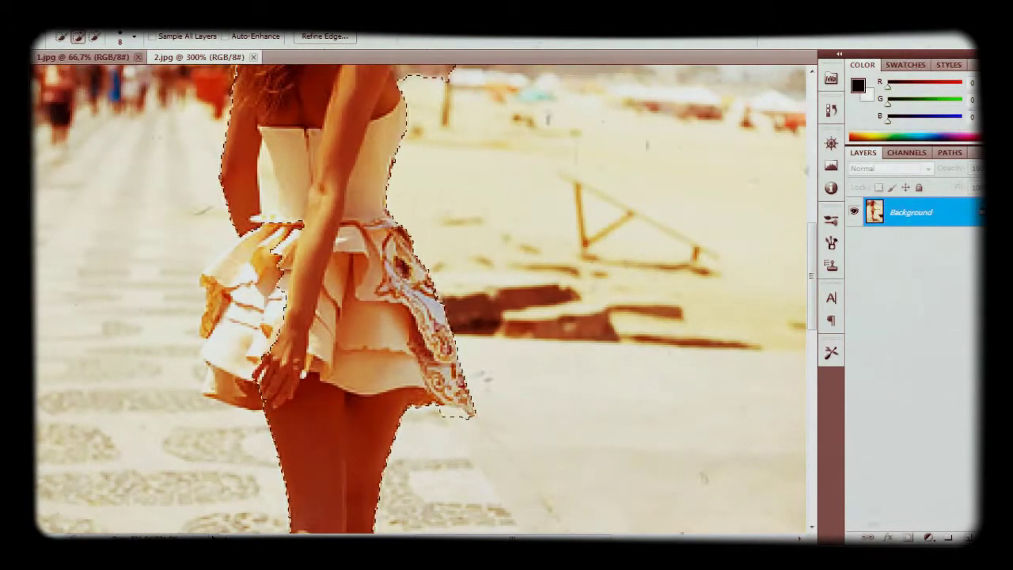
drag(238, 300, 226, 348)
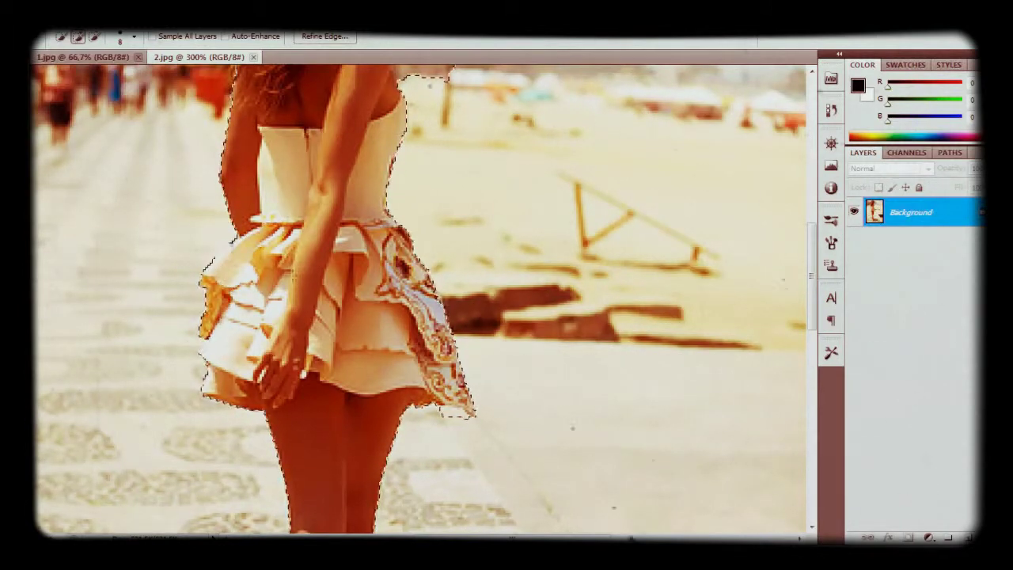
click(861, 554)
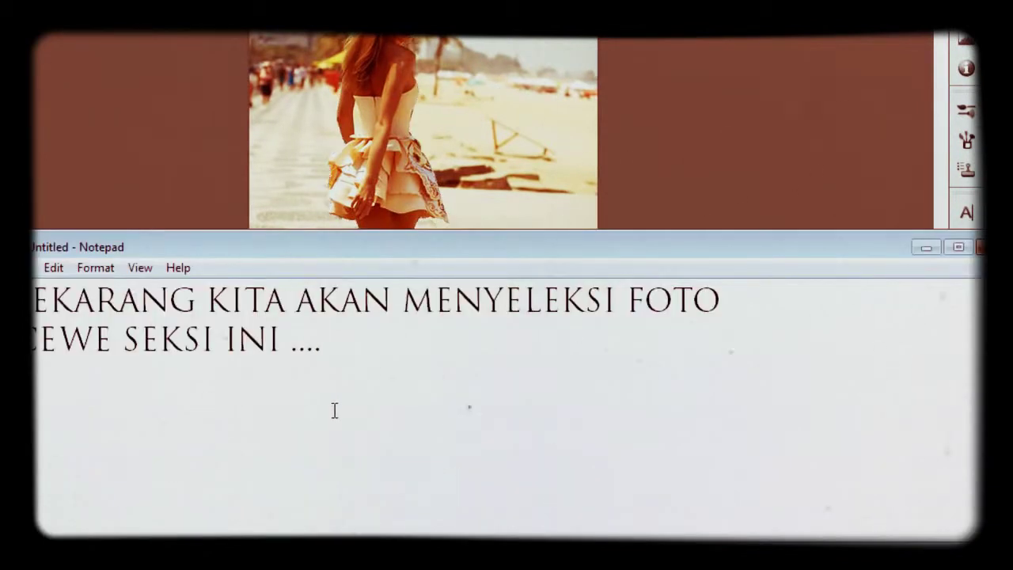
- Replace the note with 'SETELAH SELESAI MENYELEKSI ... KITA PINDAH FOTO CEWE SEKSINYA KE BACKGROUND'
key(ctrl+a)
key(BackSpace)
text(SETELAH )
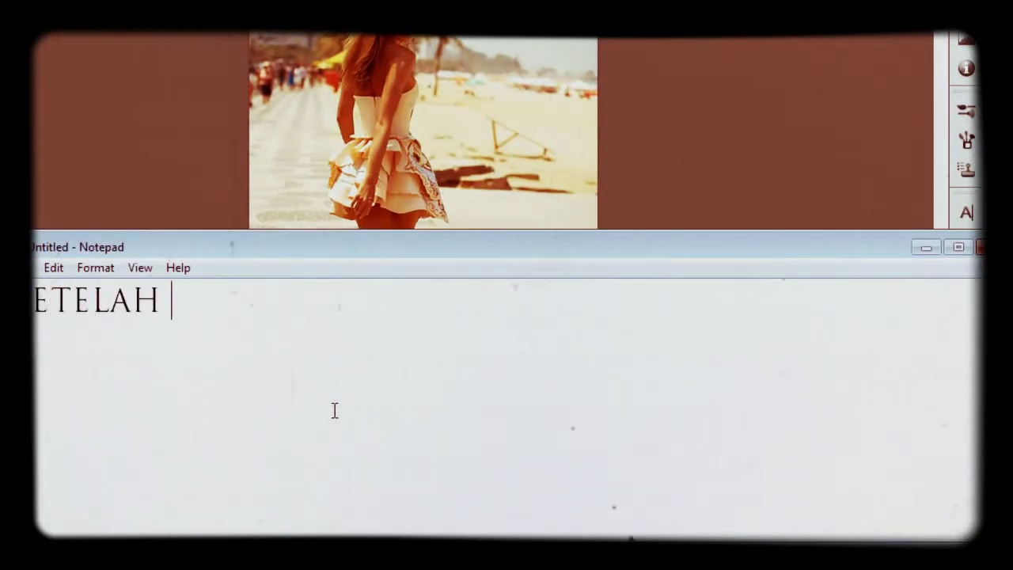
text(SELESAI MENY)
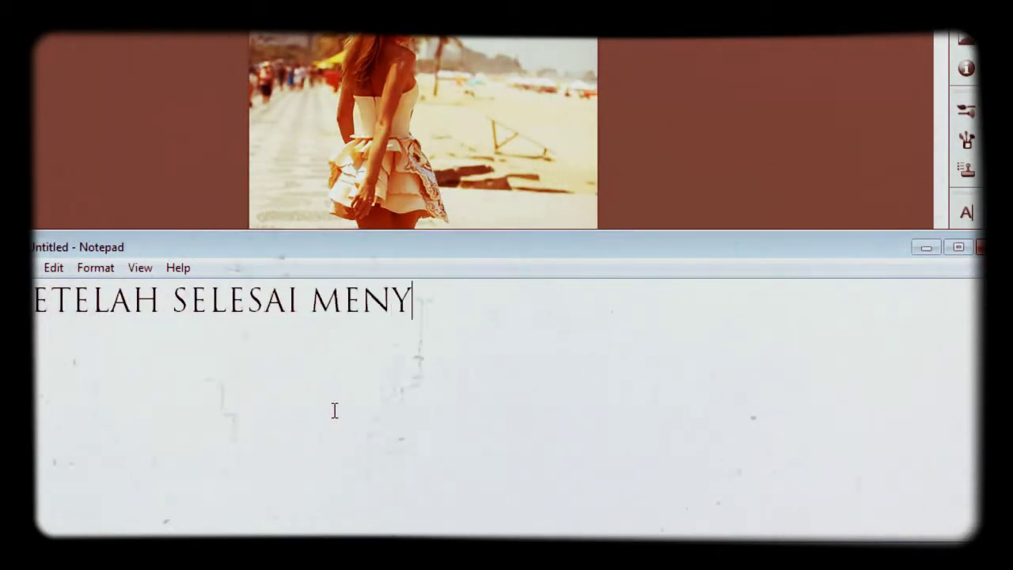
text(ELEKSIO)
key(BackSpace)
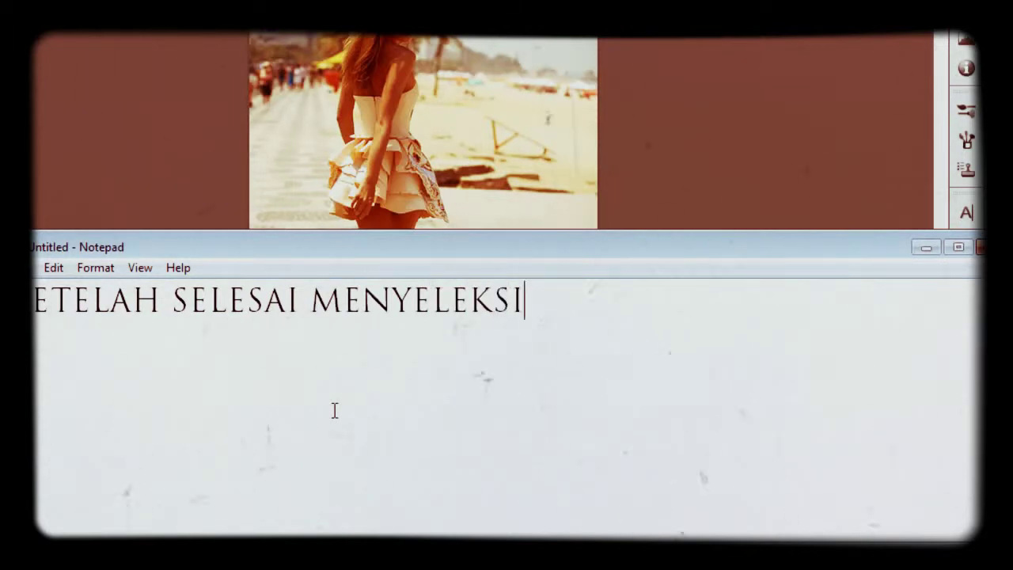
text( ... KITA )
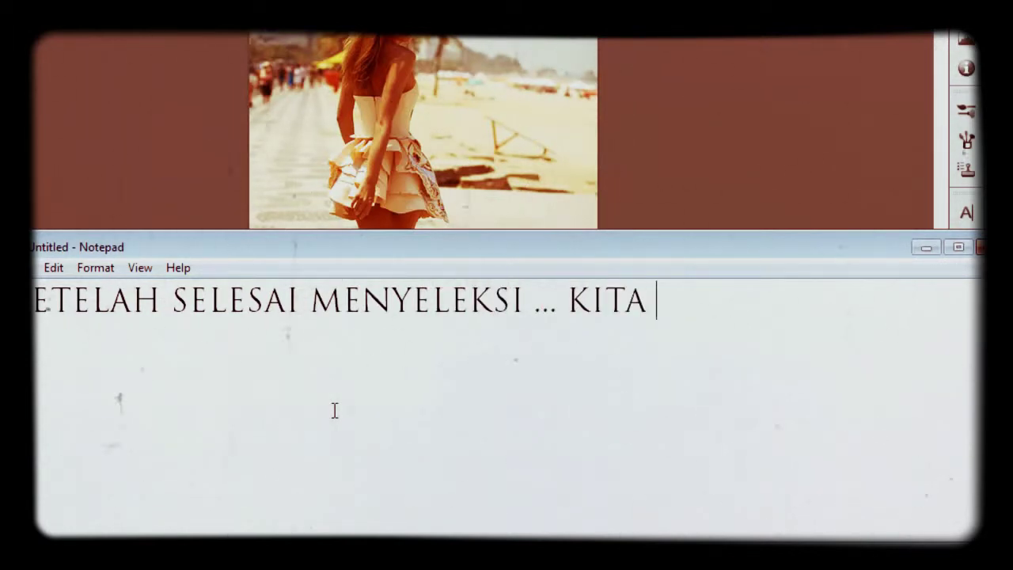
text(PINDAH F)
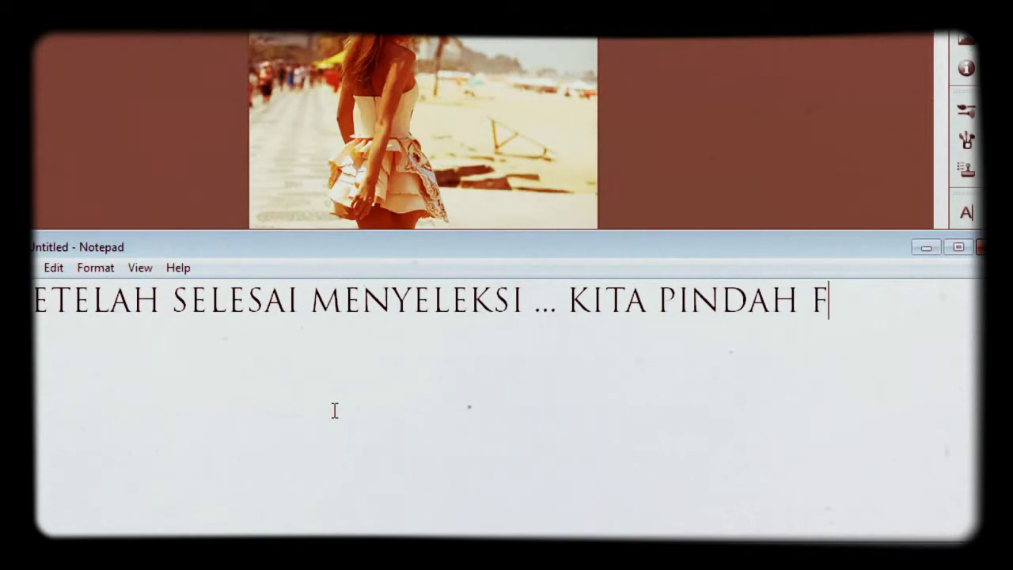
text(OTI)
key(BackSpace)
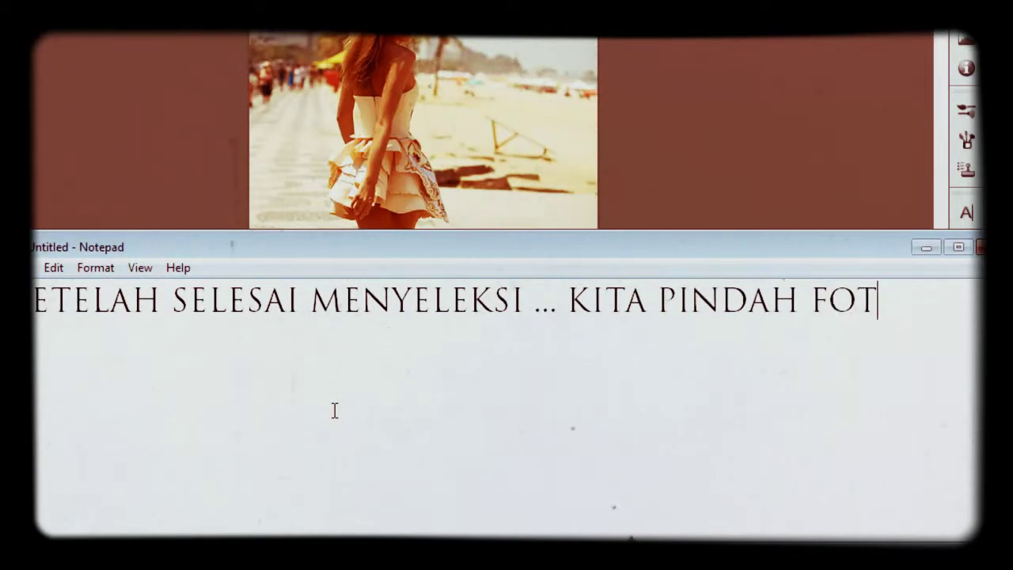
text(O)
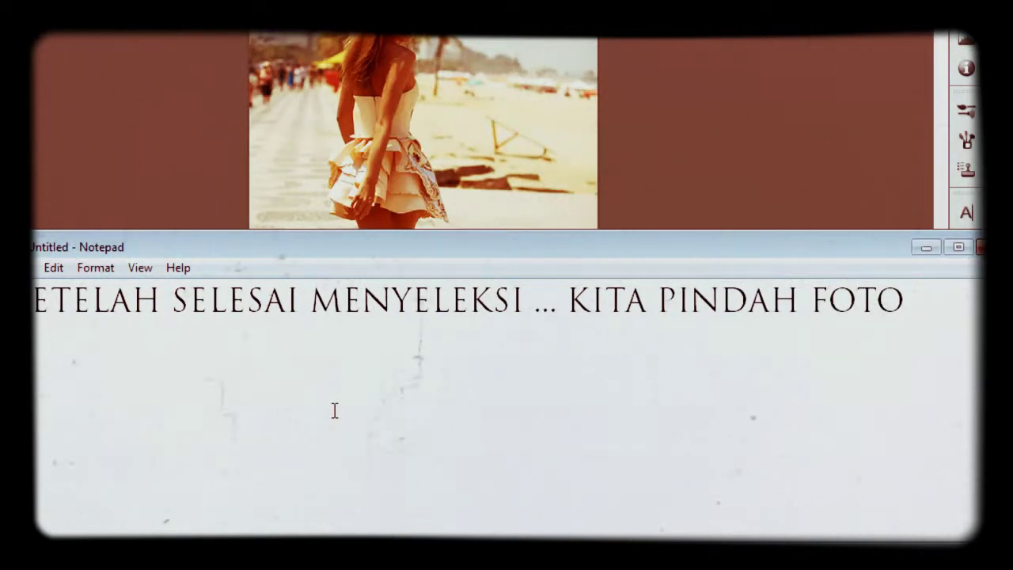
text( CEWE SEK)
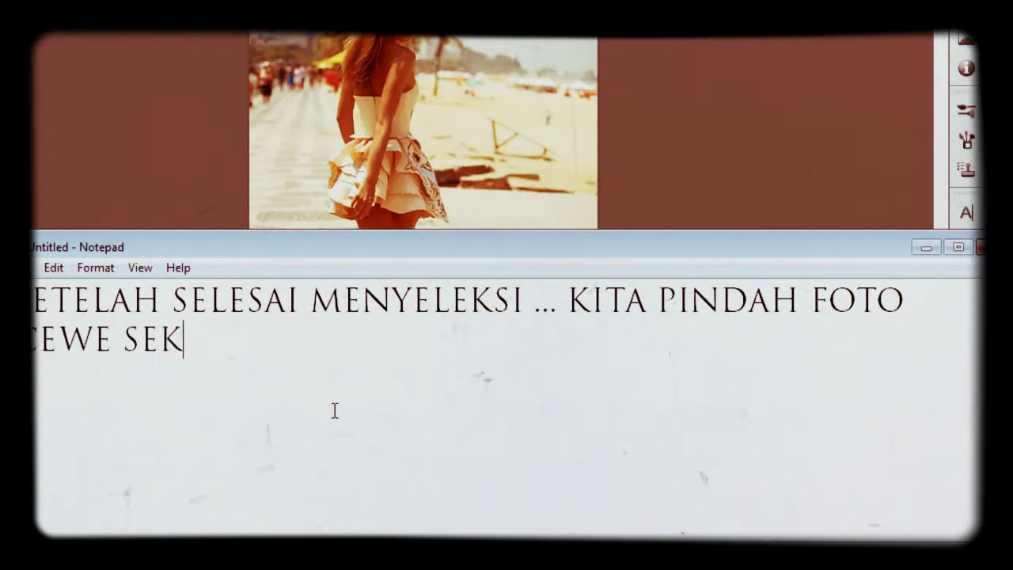
text(SINYA KE)
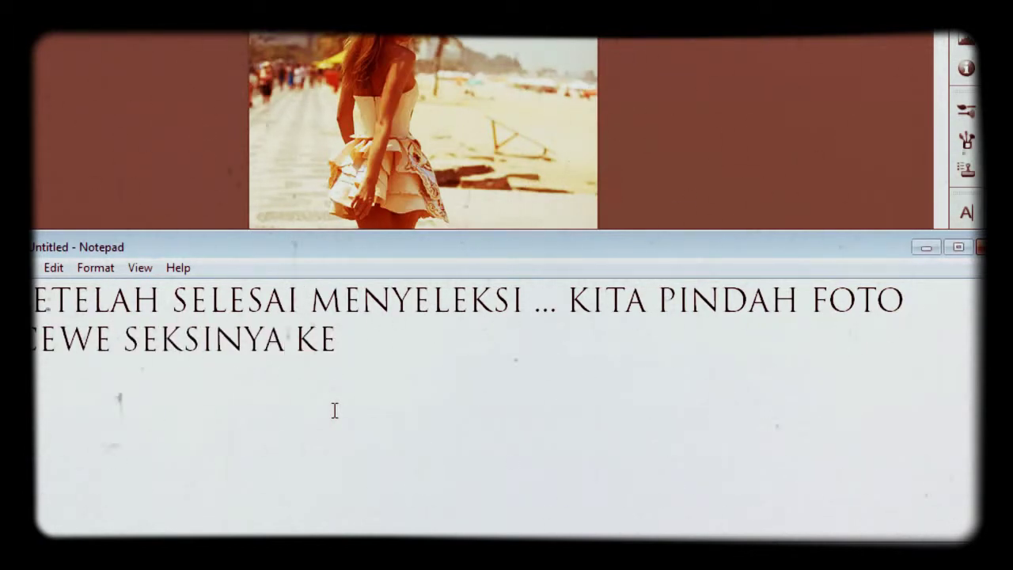
text( F)
key(BackSpace)
text(BACK)
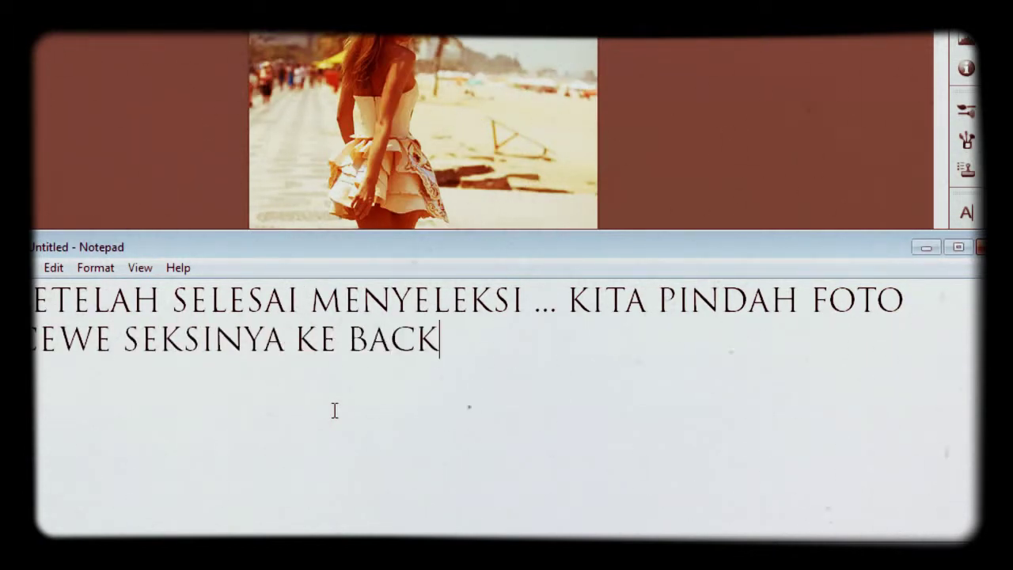
text(GROUND)
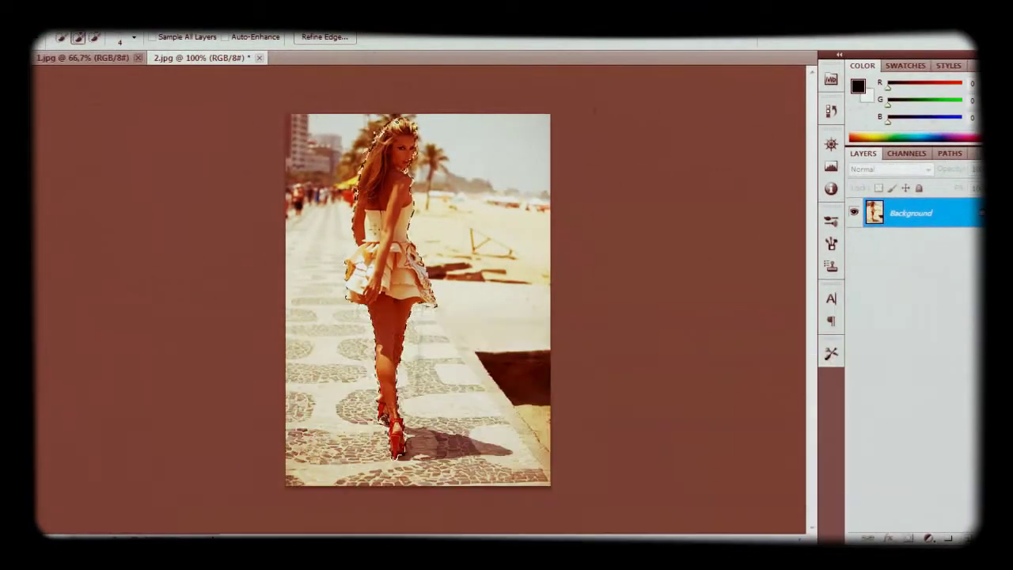
text(v)
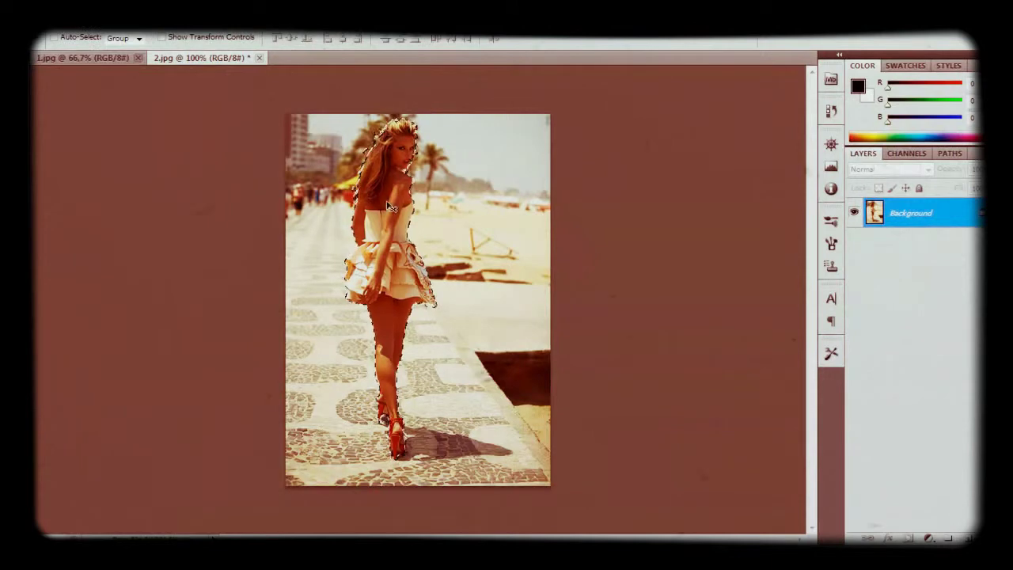
- Drag the selected woman with the Move Tool into 1.jpg as Layer 1
drag(381, 207, 108, 63)
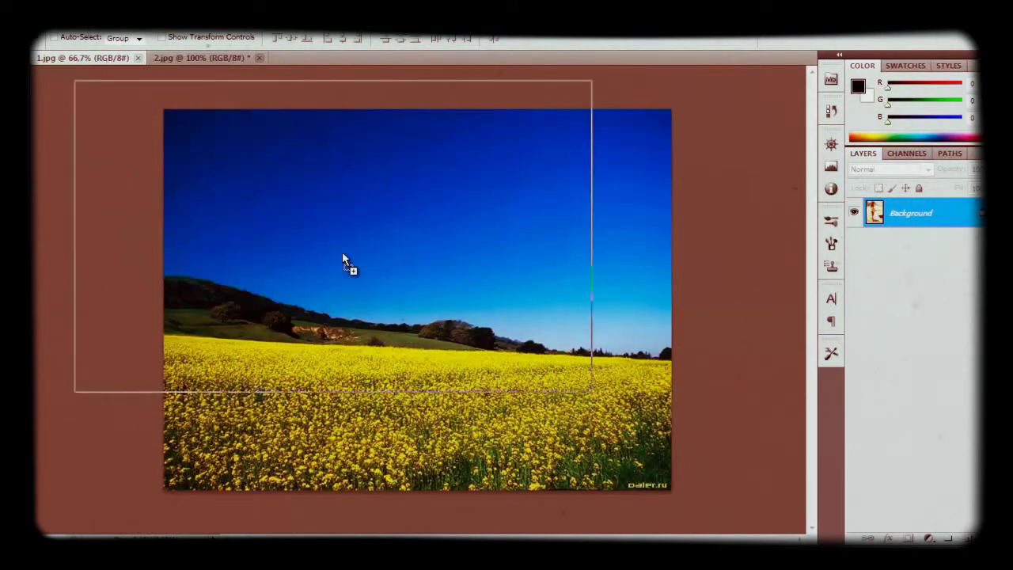
mouse_move(108, 62)
mouse_down()
mouse_move(375, 288)
mouse_move(422, 307)
mouse_up()
- Zoom in to 300% and switch to the Smudge Tool with a 24 px brush
scroll(422, 307, up, 1)
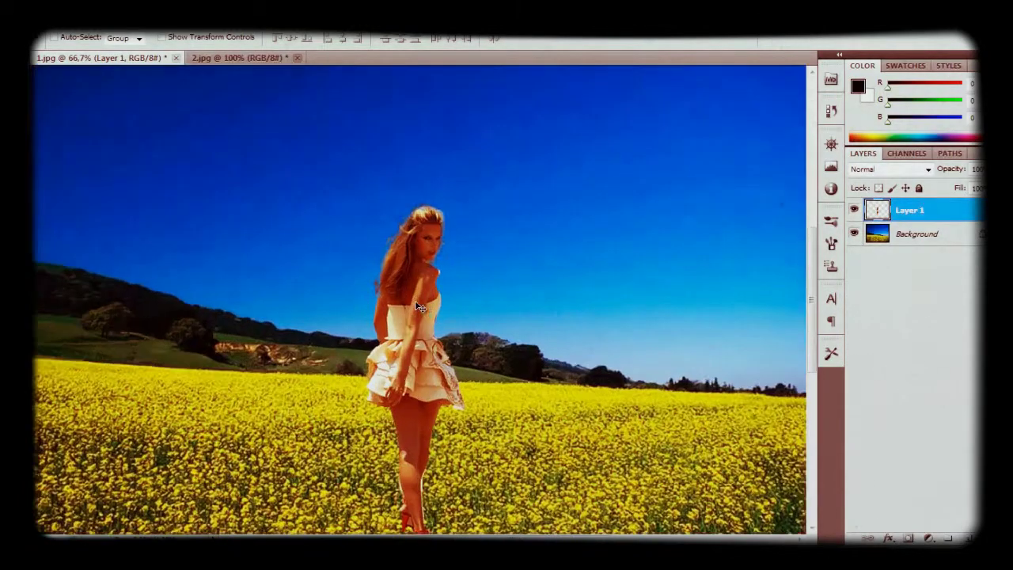
scroll(420, 307, up, 1)
scroll(420, 307, up, 1)
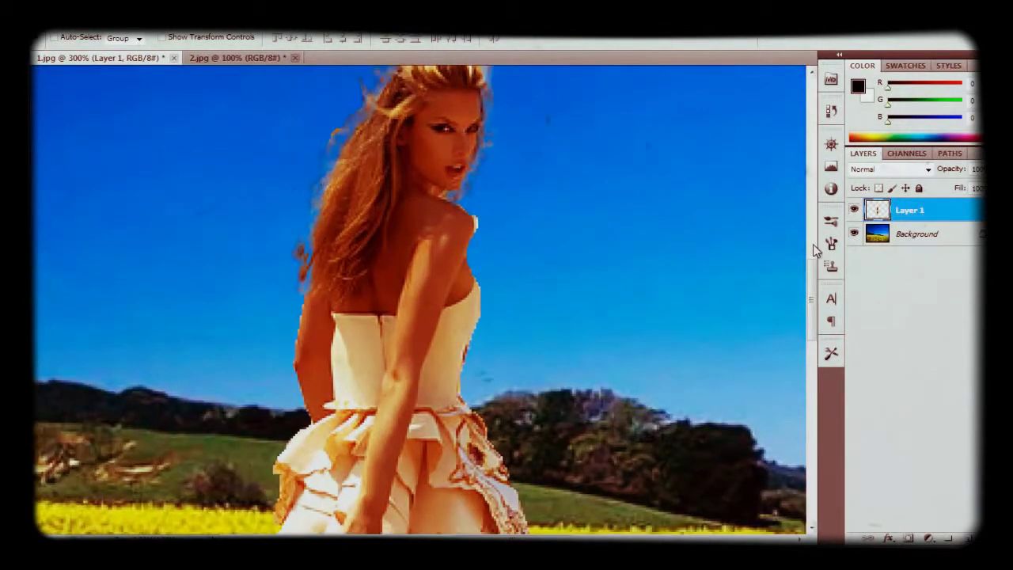
drag(811, 288, 810, 260)
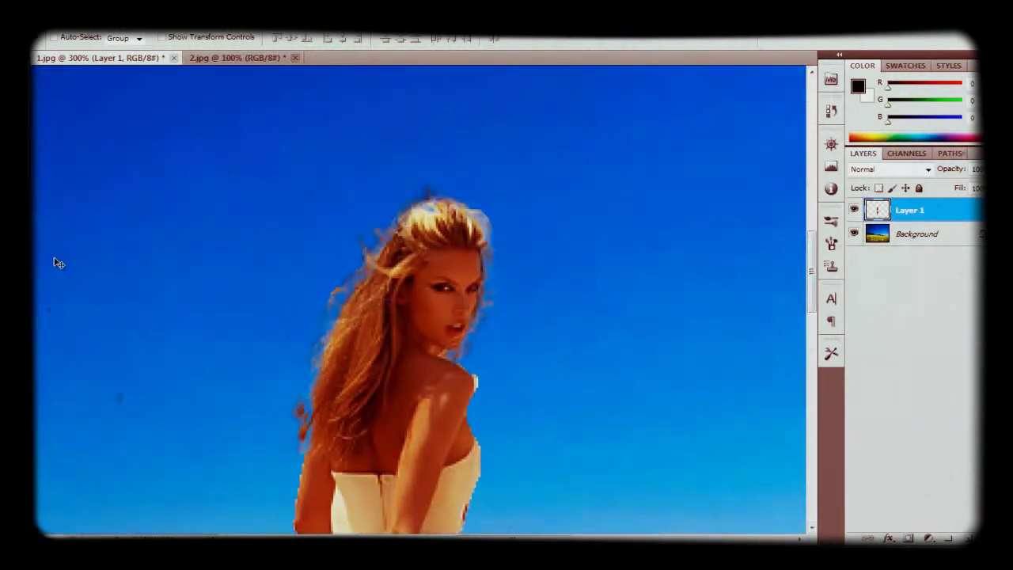
click(34, 273)
click(67, 313)
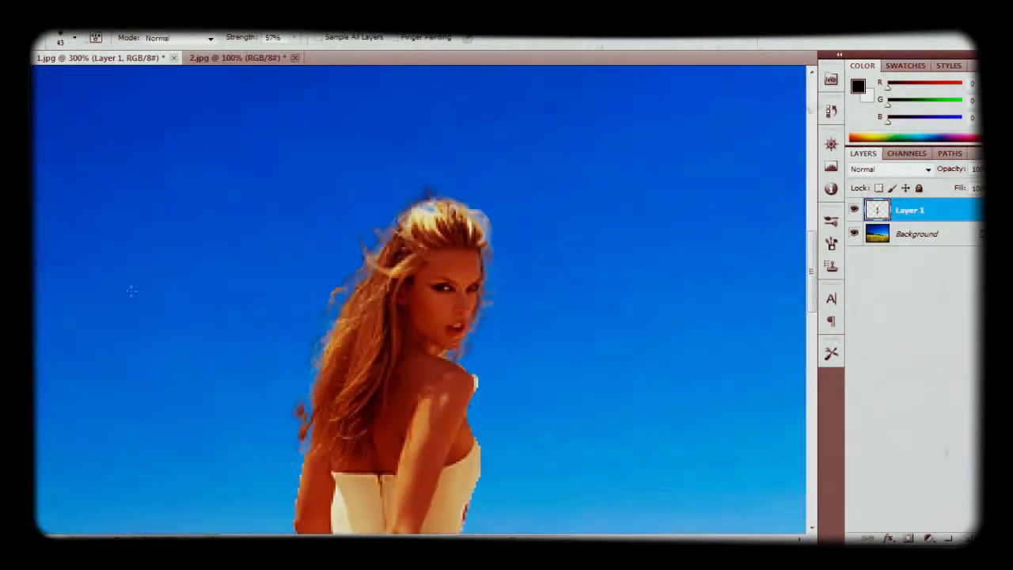
right_click(381, 179)
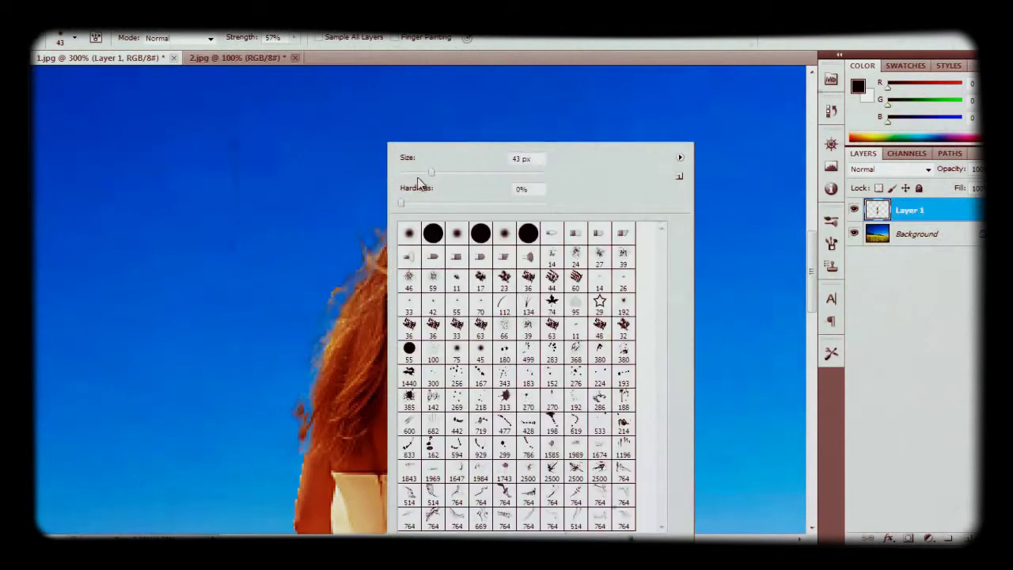
drag(423, 158, 407, 159)
key(Return)
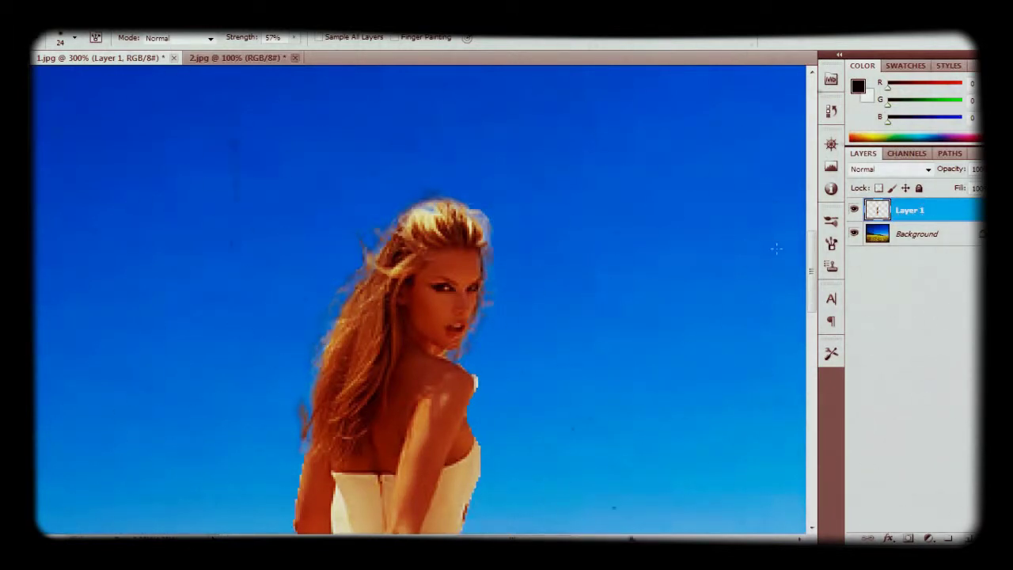
drag(801, 261, 790, 411)
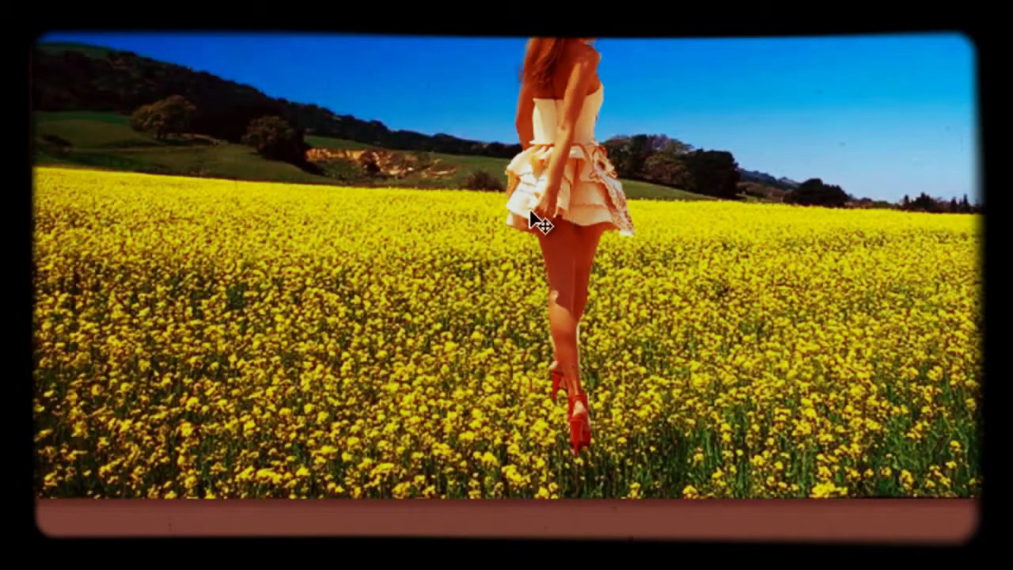
- Shift the woman slightly left and switch to the Brush with black as the colour
click(530, 212)
mouse_move(593, 200)
mouse_down()
mouse_move(554, 219)
mouse_move(555, 202)
mouse_move(558, 222)
mouse_up()
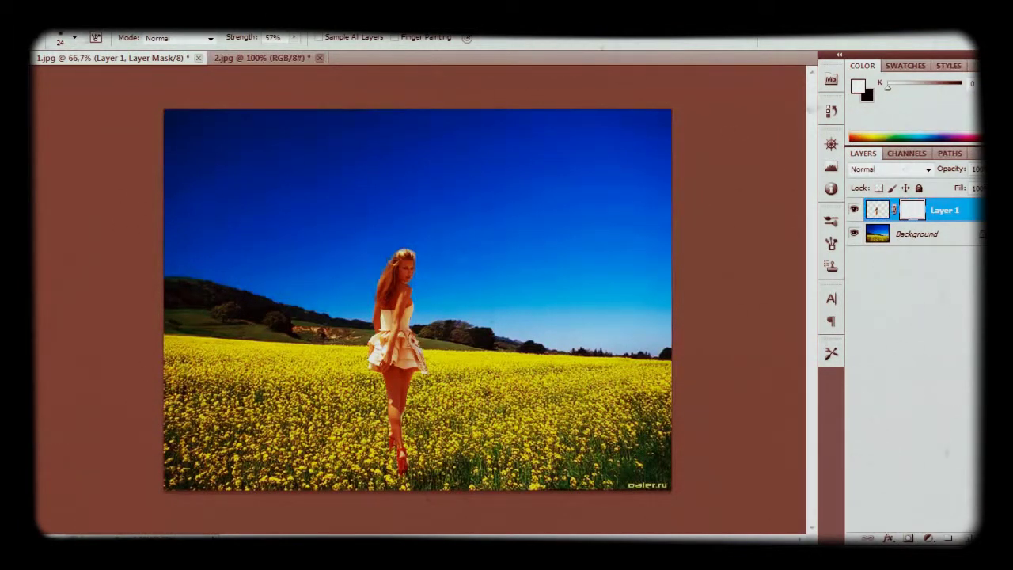
key(b)
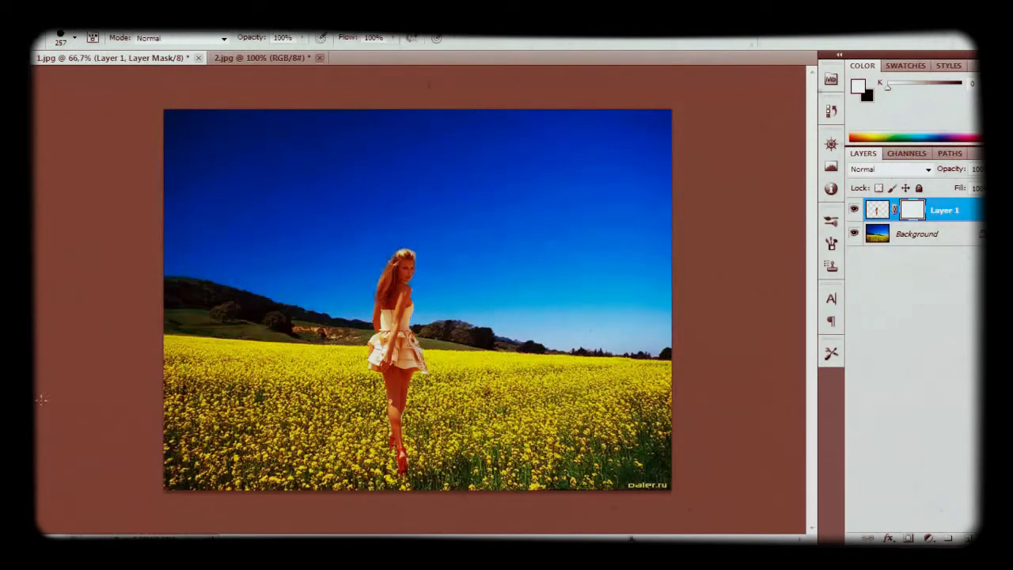
key(x)
- Choose the 134 px brush preset, then resize the brush to 81 px
right_click(368, 144)
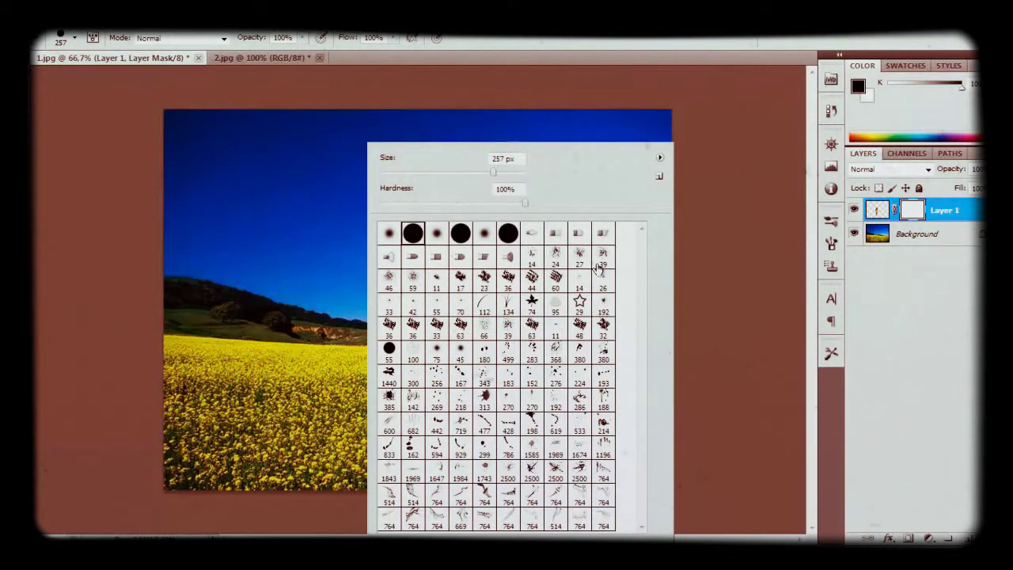
click(508, 305)
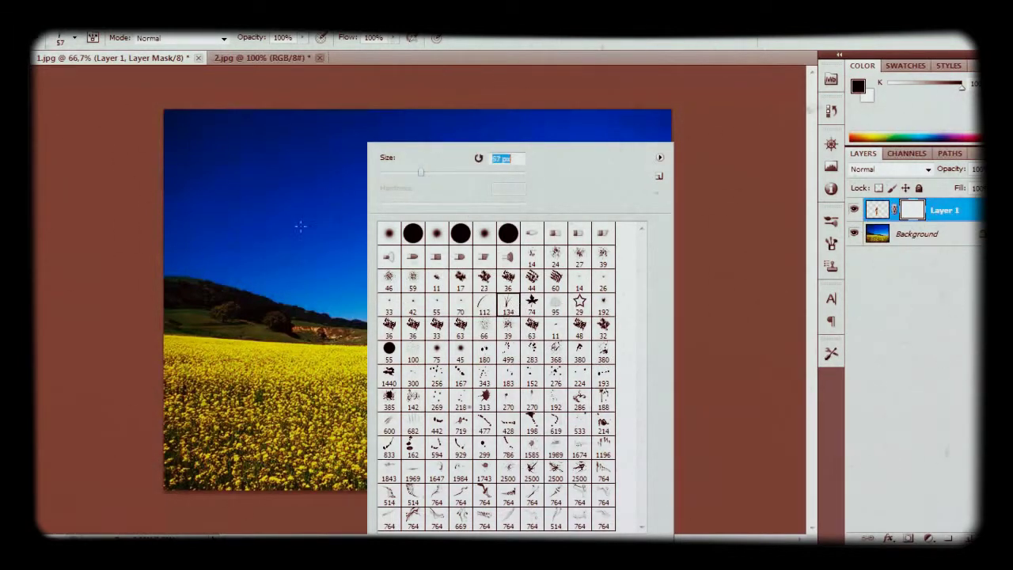
key(Return)
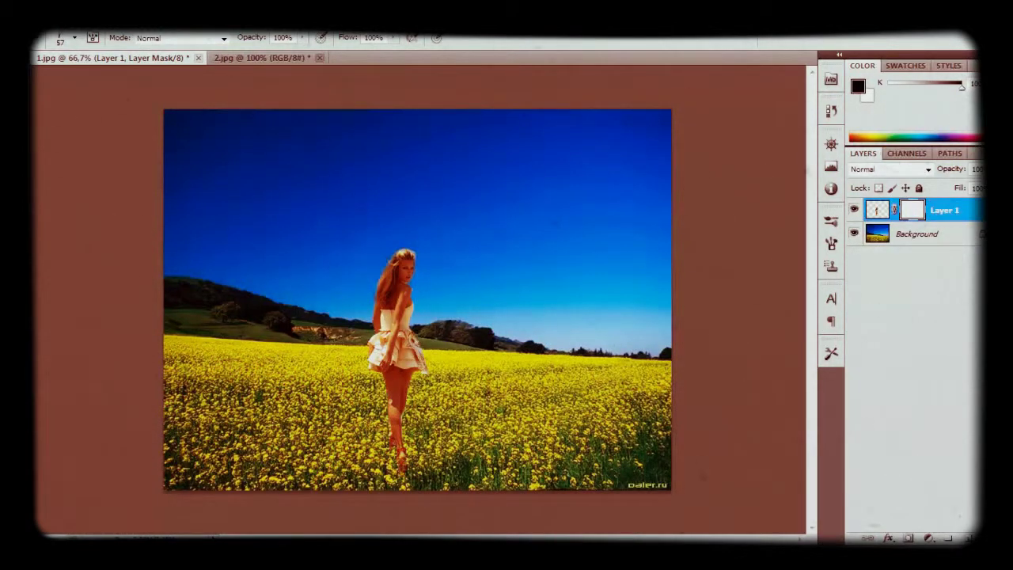
right_click(427, 144)
drag(484, 172, 496, 172)
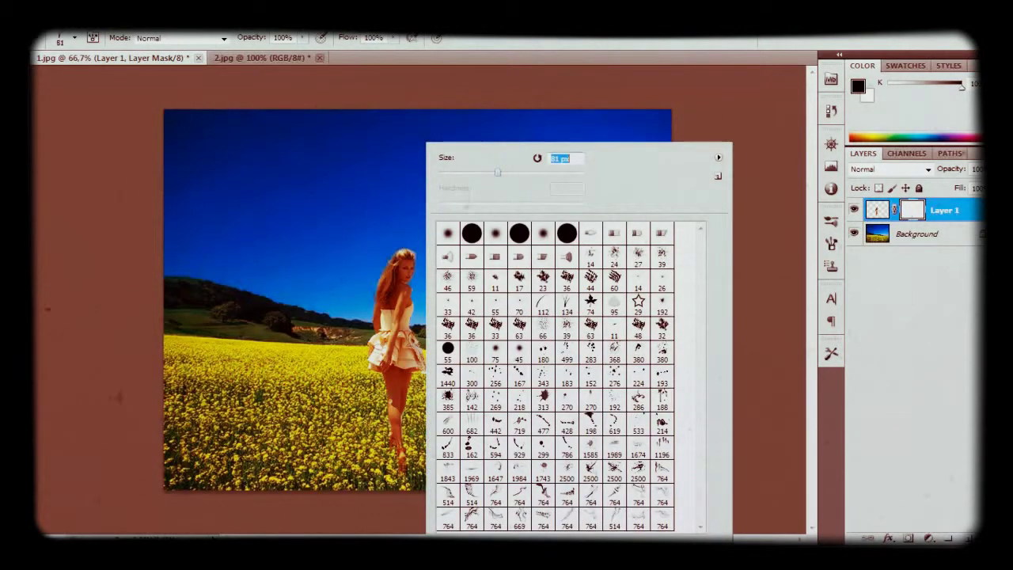
key(Return)
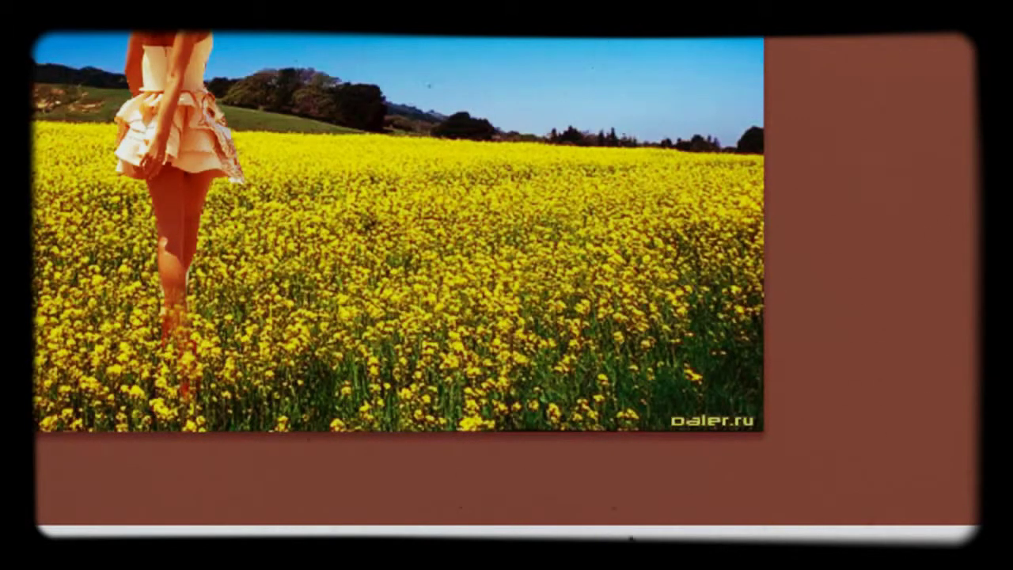
- Free-transform the woman to move her slightly lower in the field
key(ctrl+t)
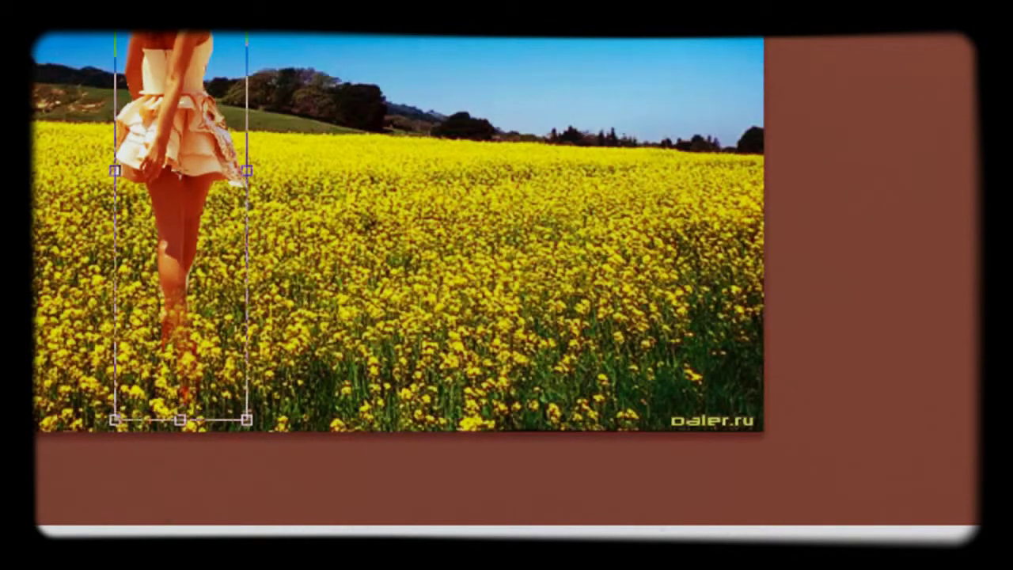
drag(180, 419, 181, 443)
key(Return)
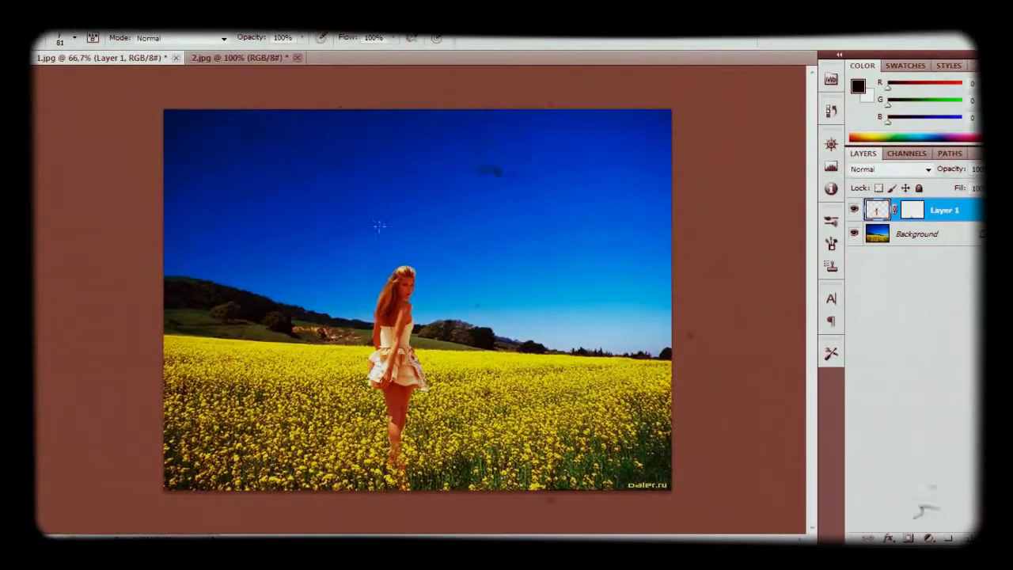
- Paint out the white streak beside her legs with the 134 px brush, then shrink it to 63 px
right_click(558, 146)
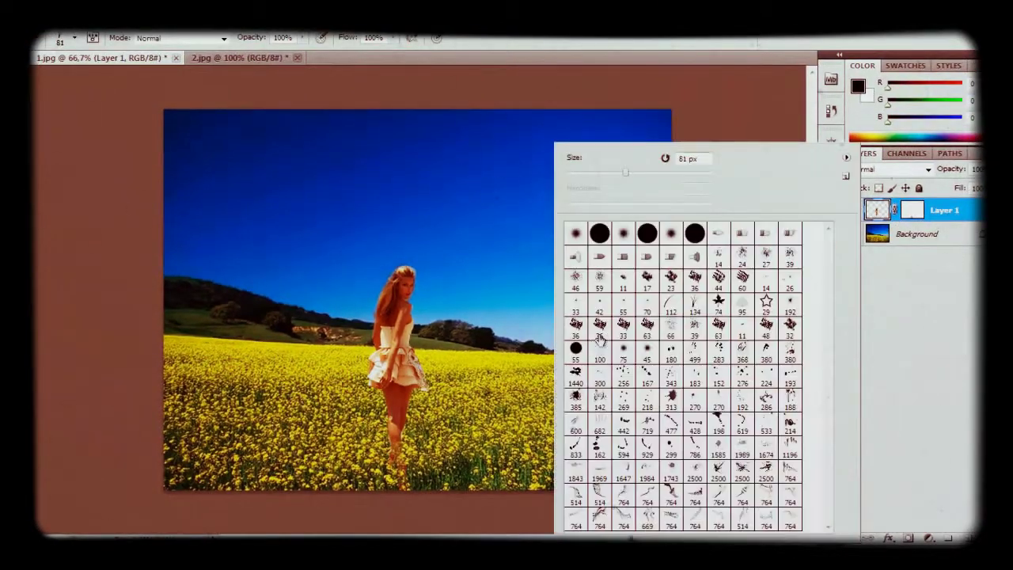
click(692, 306)
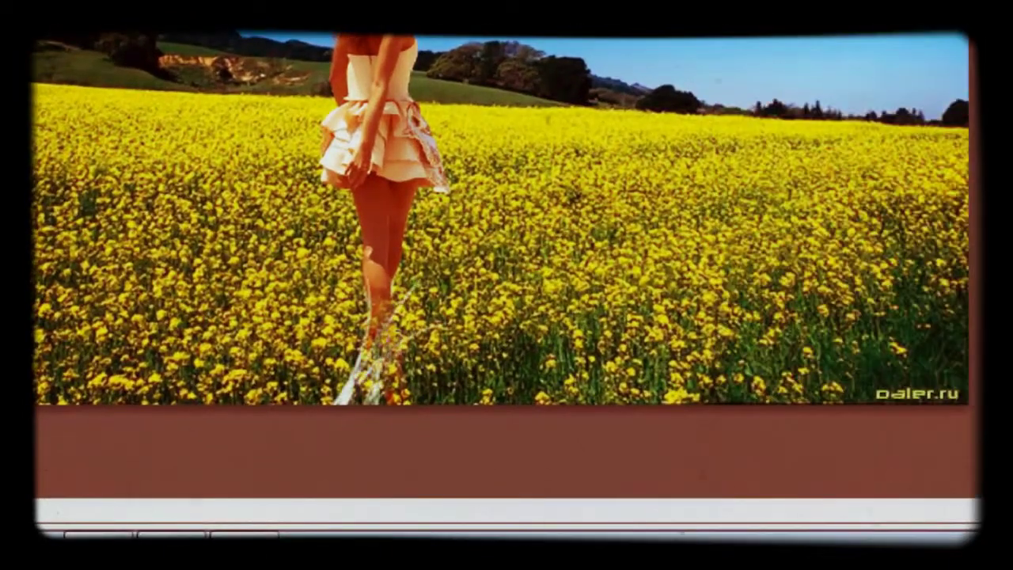
drag(386, 327, 360, 392)
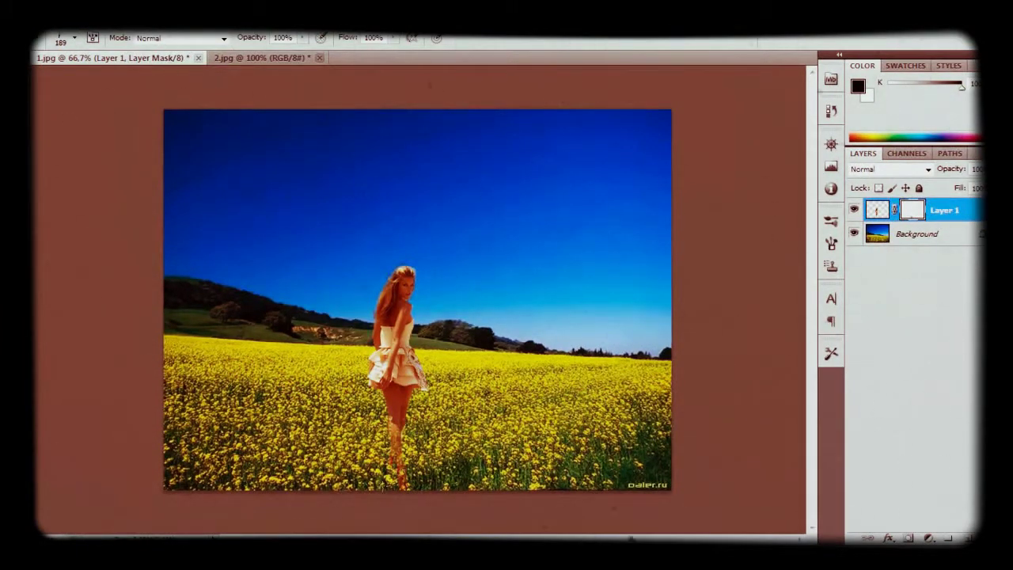
right_click(448, 144)
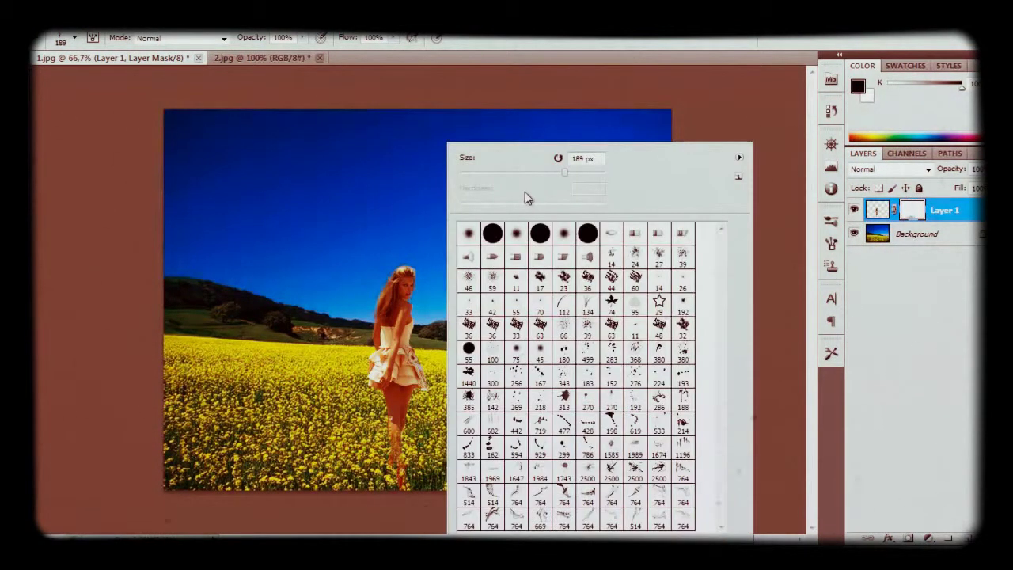
drag(522, 175, 507, 174)
key(Return)
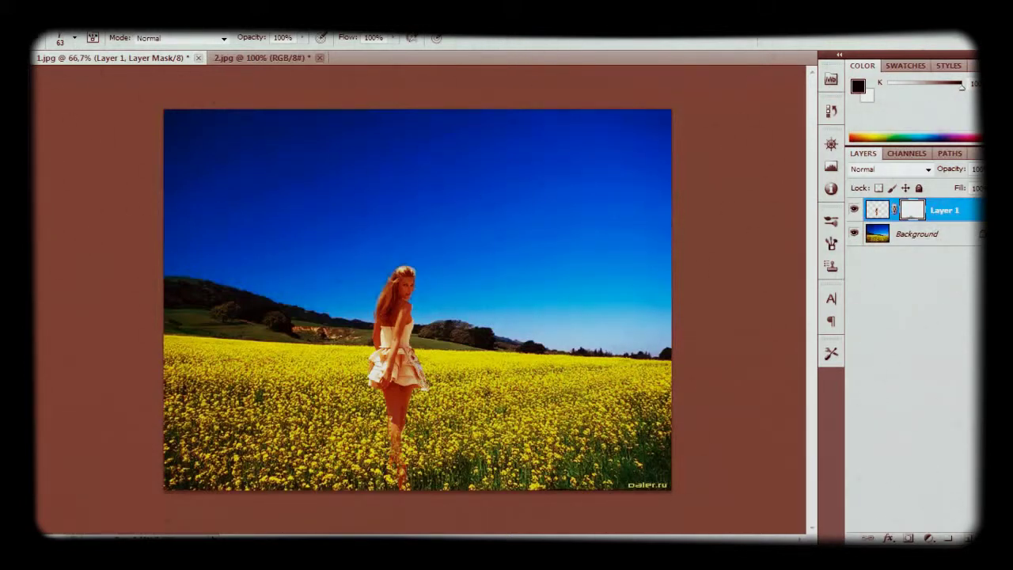
right_click(469, 145)
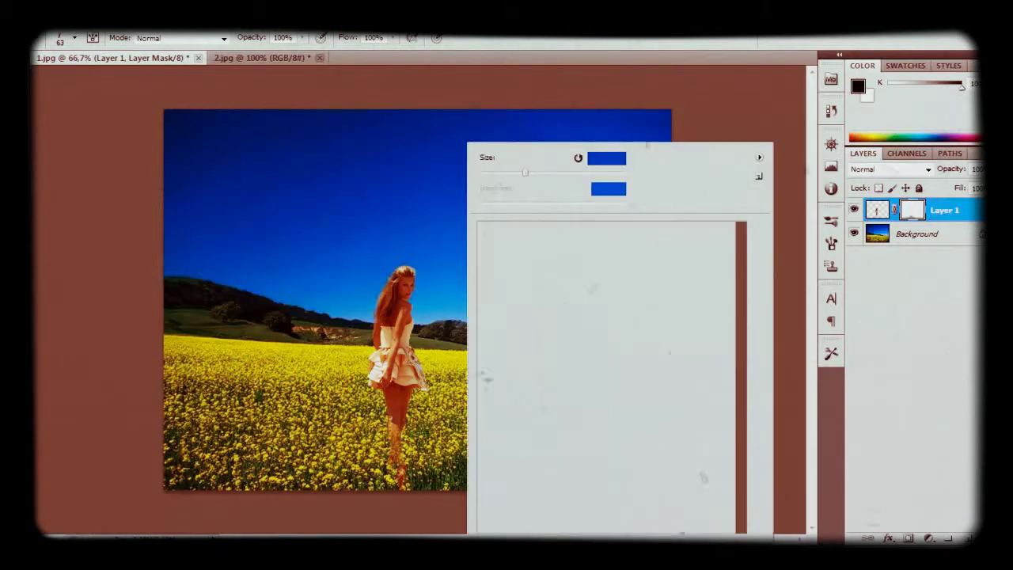
key(Escape)
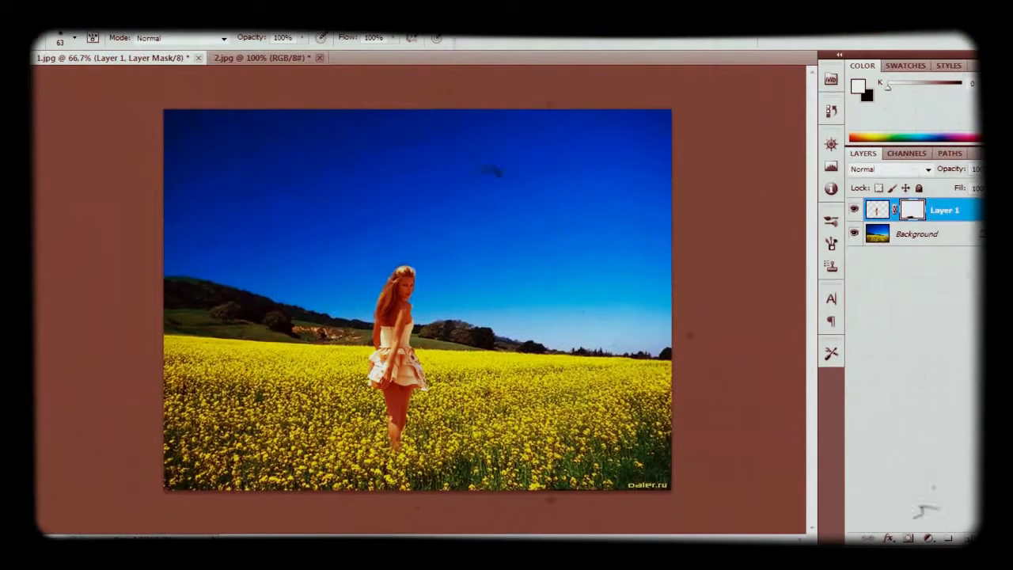
- Target Layer 1's pixels and apply Hue/Saturation with Hue set to +11
key(alt+i)
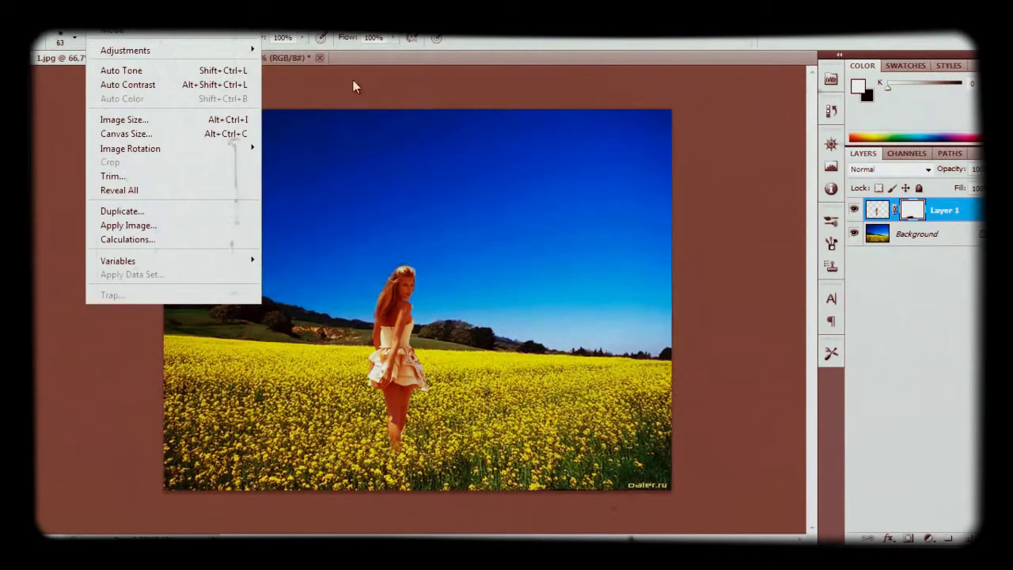
key(Escape)
right_click(875, 215)
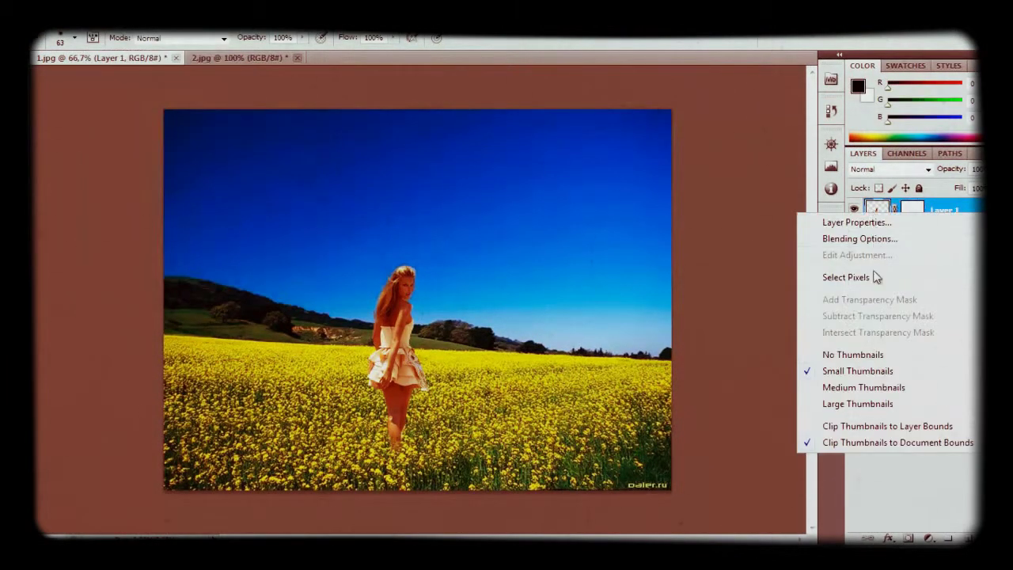
click(750, 226)
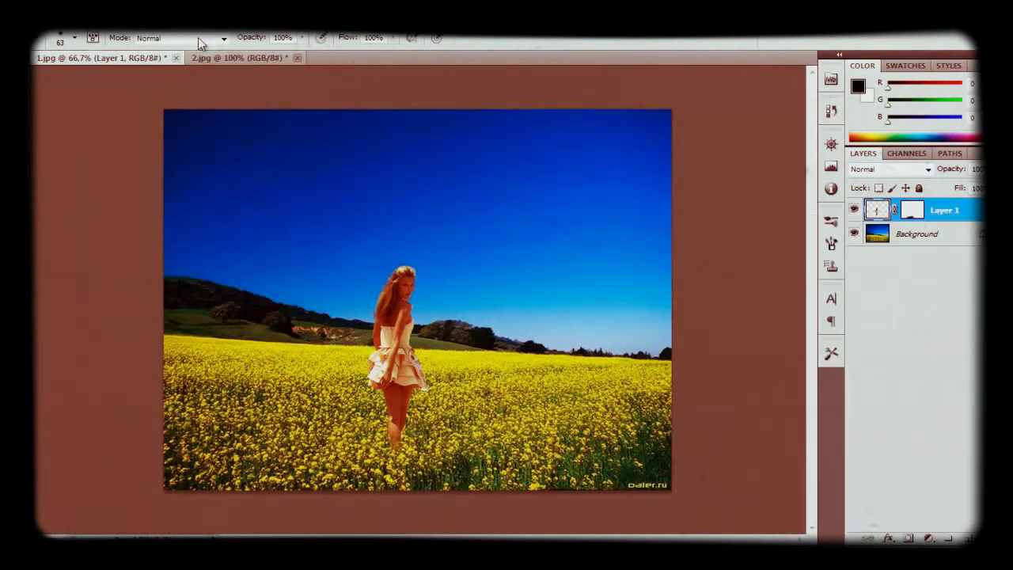
click(133, 38)
mouse_move(125, 50)
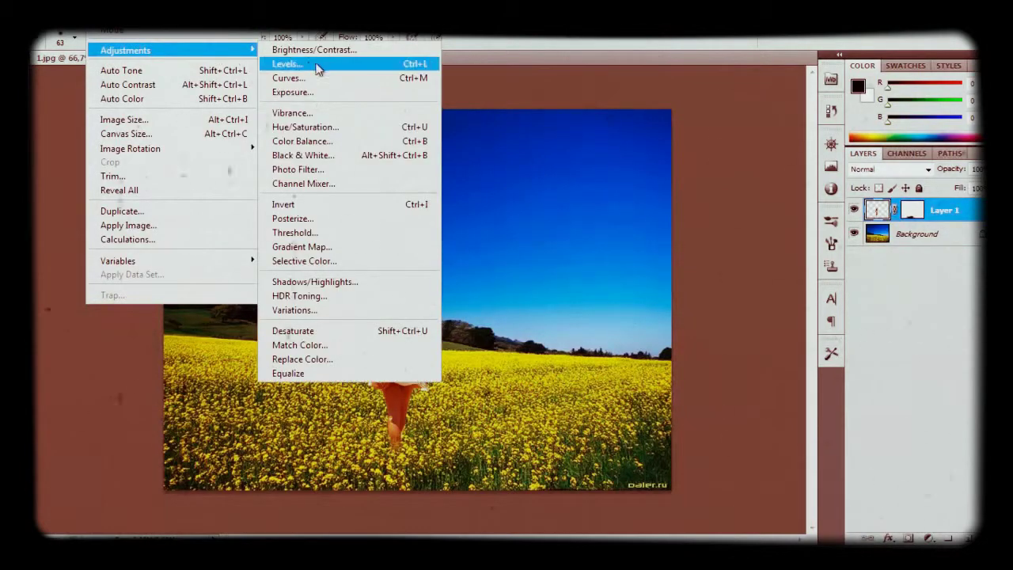
click(347, 125)
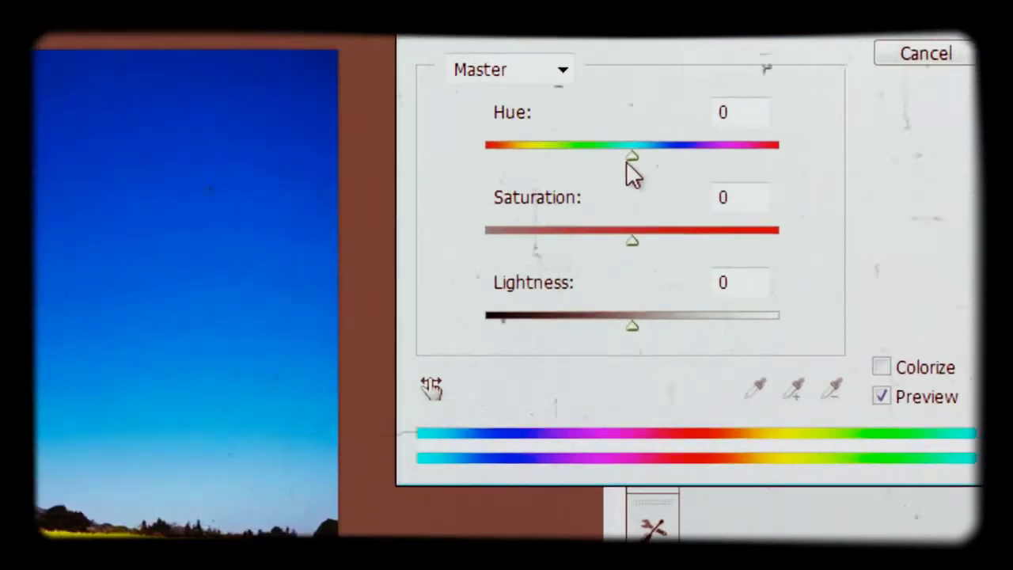
mouse_move(600, 155)
mouse_down()
mouse_move(556, 155)
mouse_move(626, 155)
mouse_move(618, 151)
mouse_up()
click(917, 16)
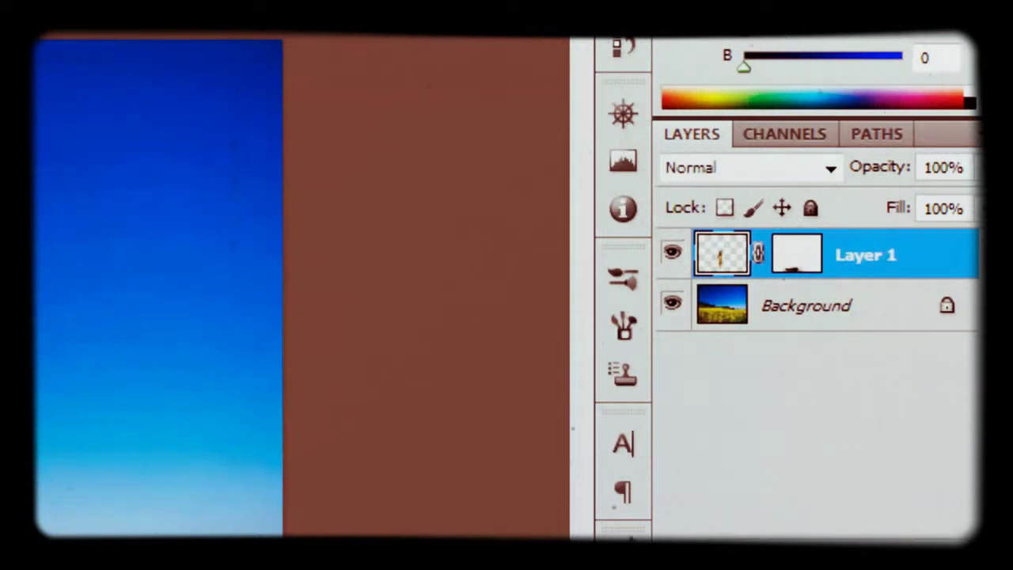
- Add a Drop Shadow to Layer 1 with 47% opacity and 68 px size
double_click(722, 253)
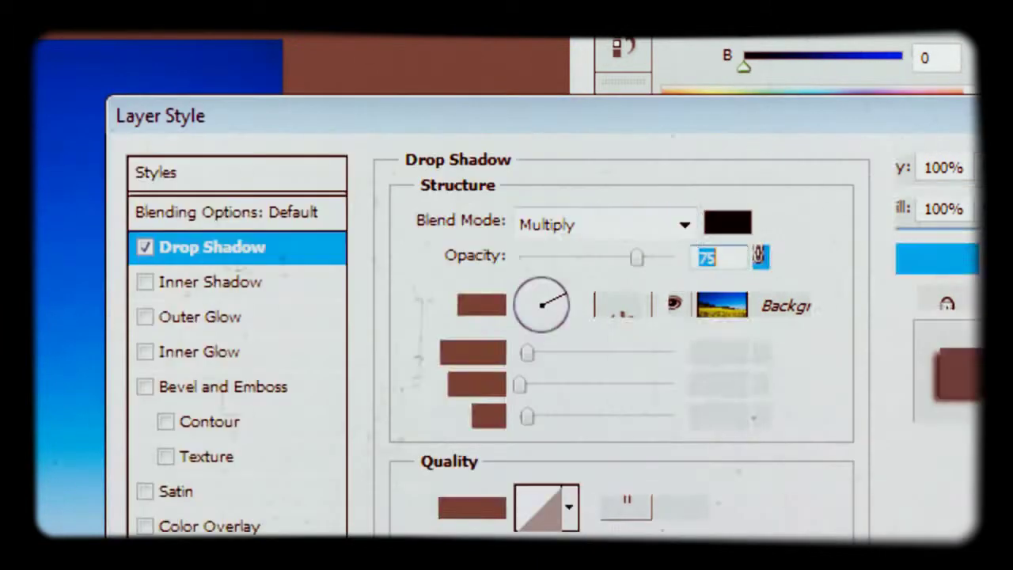
drag(529, 416, 556, 415)
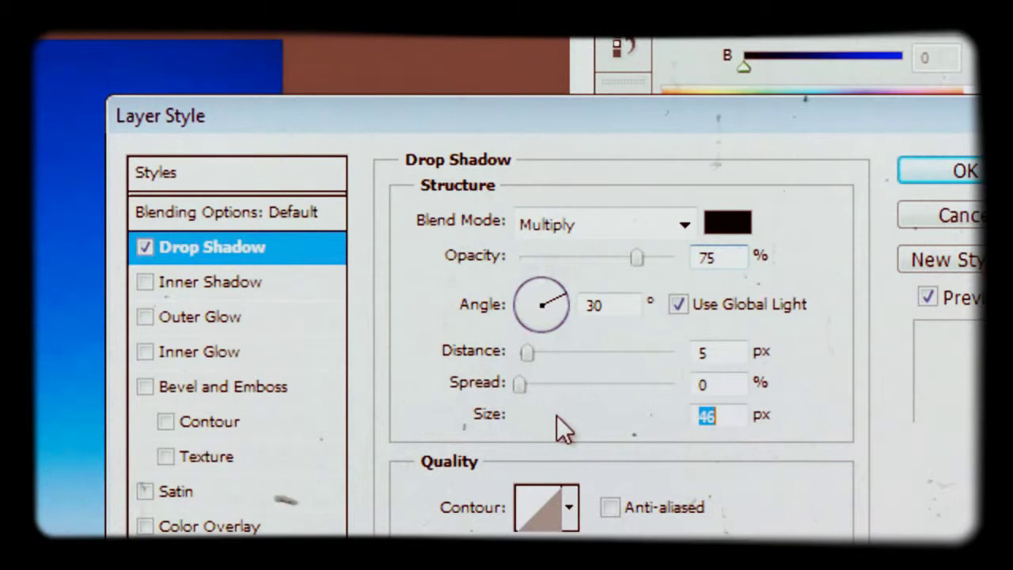
click(631, 257)
drag(633, 257, 606, 257)
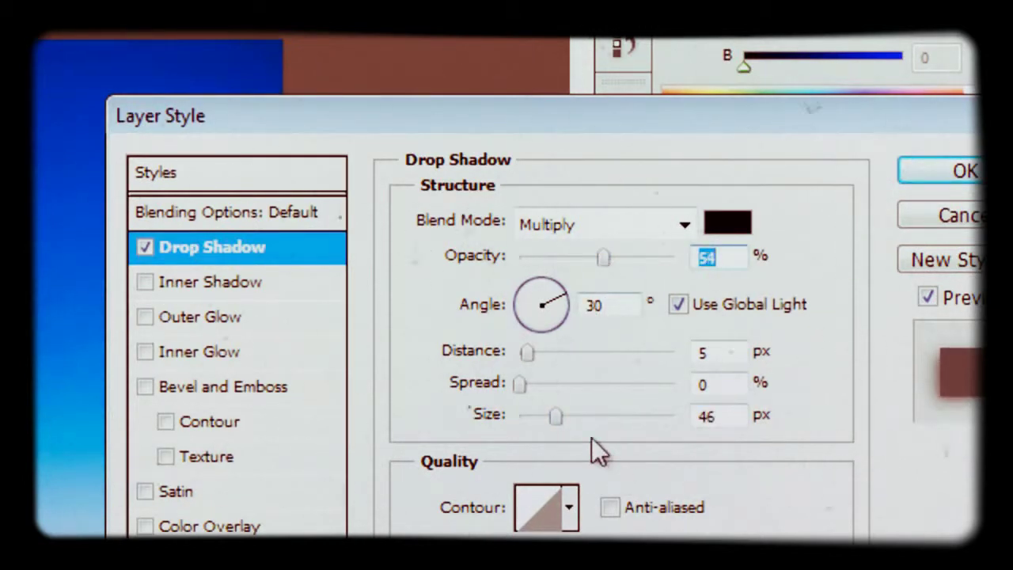
drag(556, 414, 568, 415)
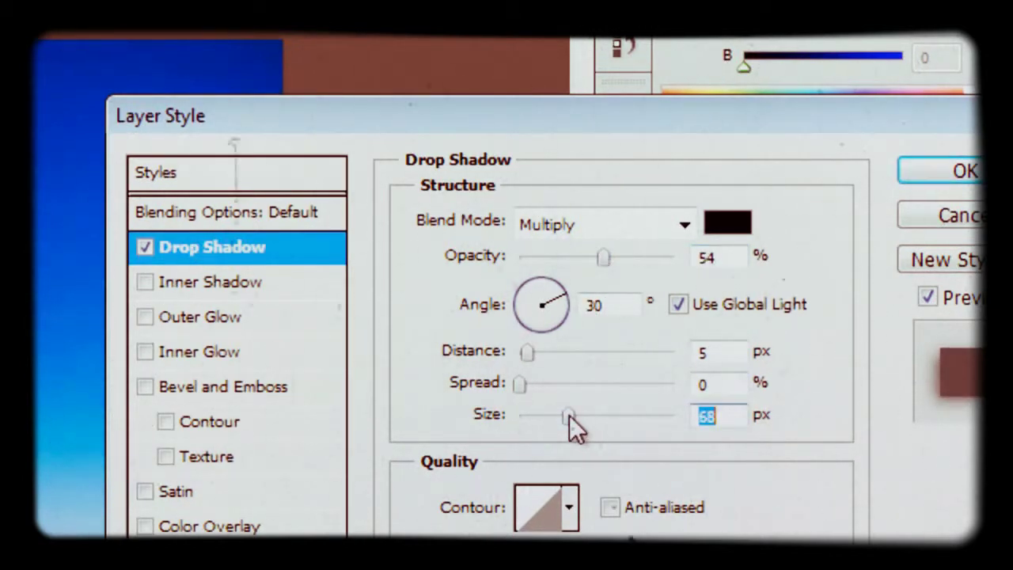
drag(604, 257, 593, 257)
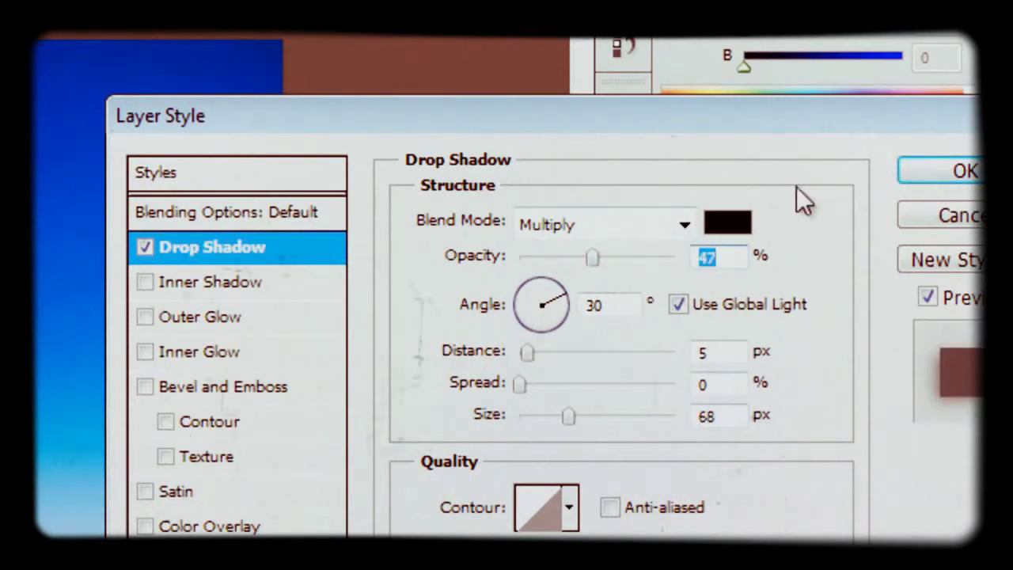
click(952, 173)
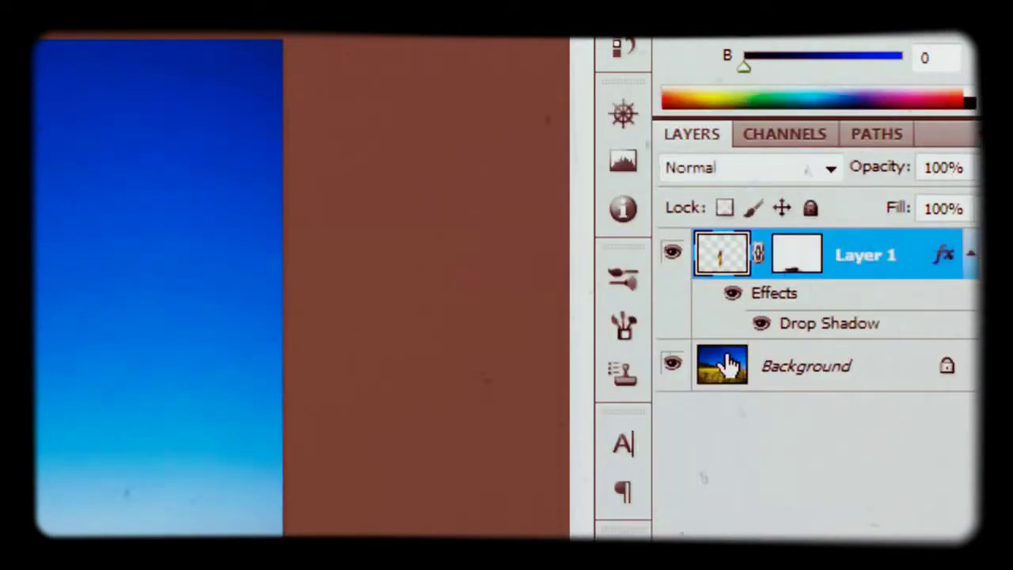
- Apply Hue/Saturation to the Background layer with Hue +20 and Saturation -34
click(726, 364)
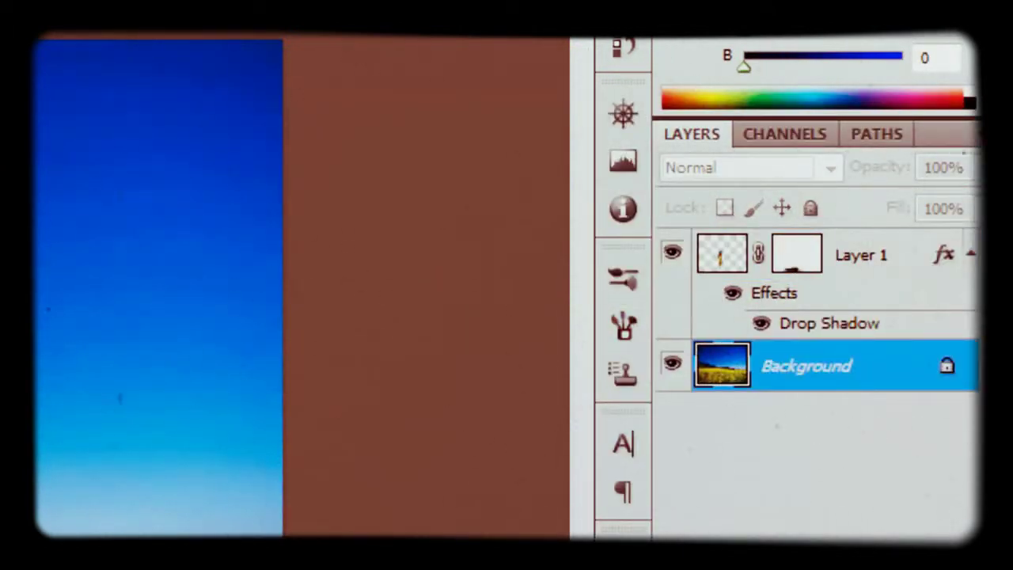
key(ctrl+u)
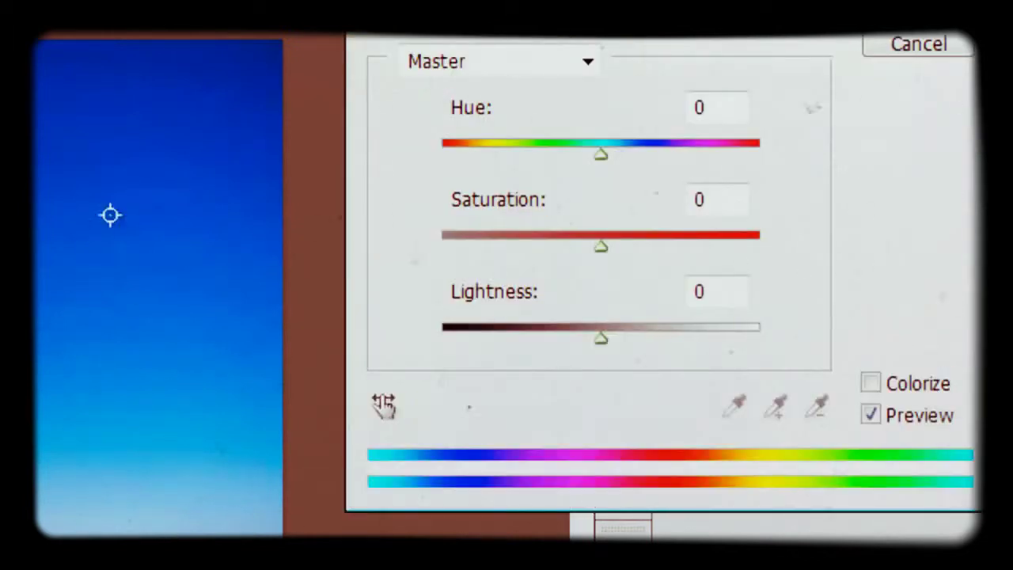
mouse_move(599, 154)
mouse_down()
mouse_move(694, 153)
mouse_move(632, 156)
mouse_up()
drag(601, 246, 547, 248)
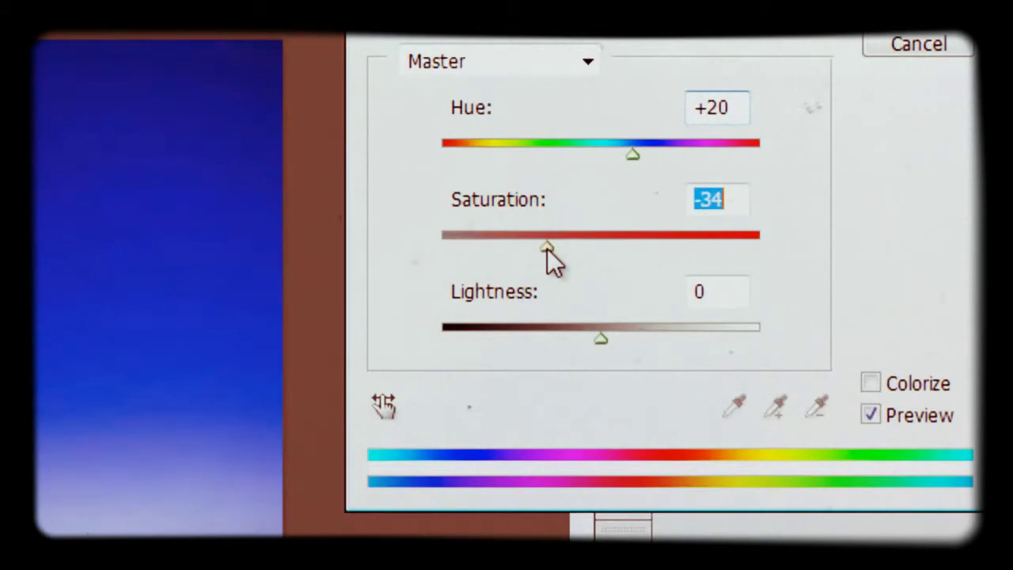
click(923, 38)
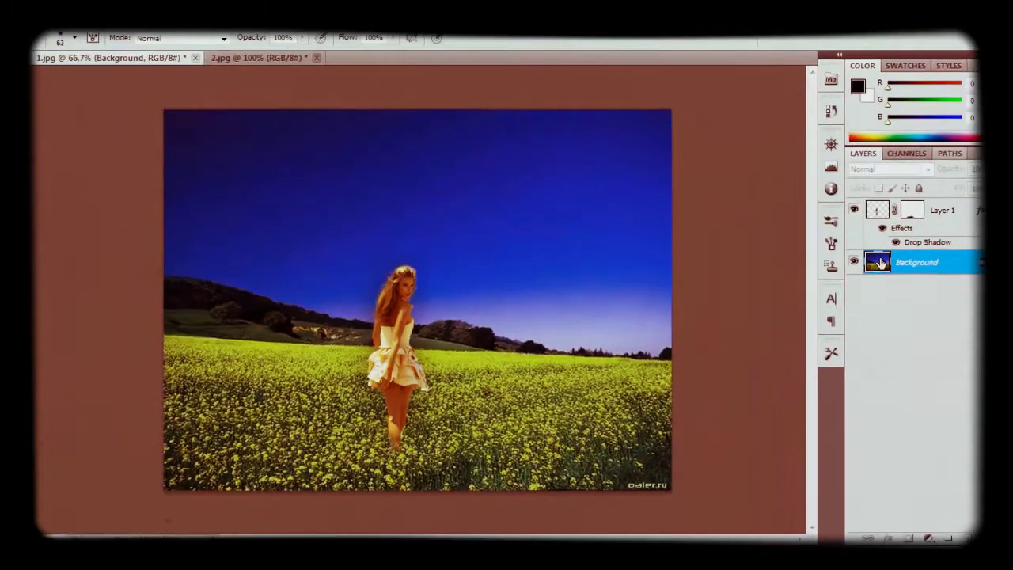
- Merge all visible layers into one and switch to the Spot Healing Brush
right_click(881, 263)
click(888, 283)
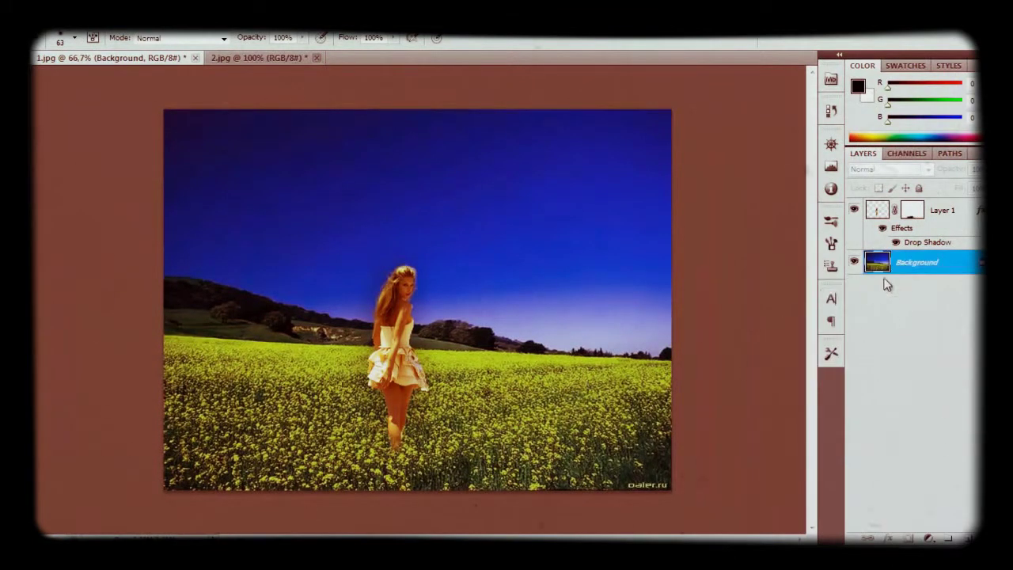
right_click(918, 269)
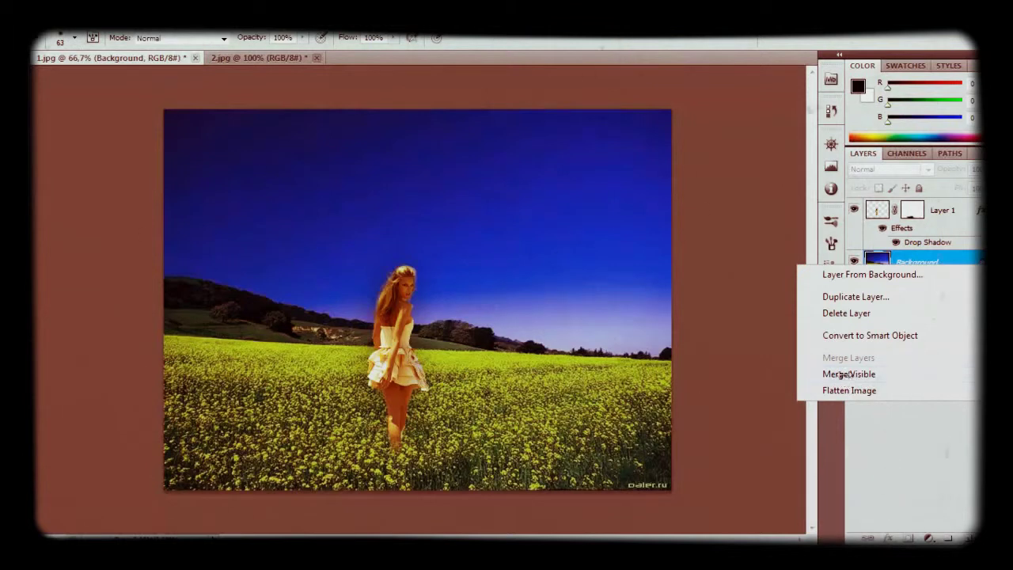
click(841, 374)
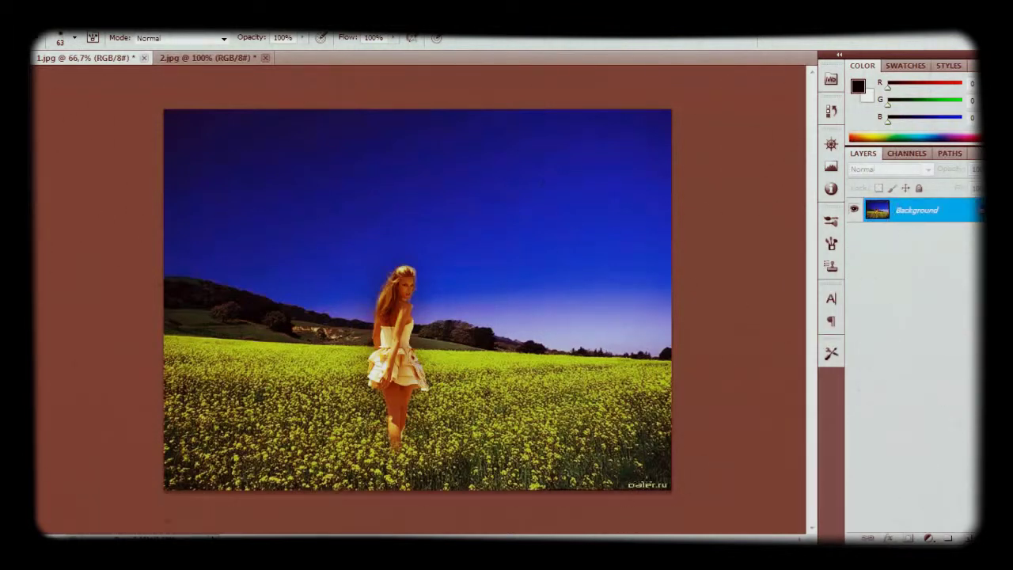
key(j)
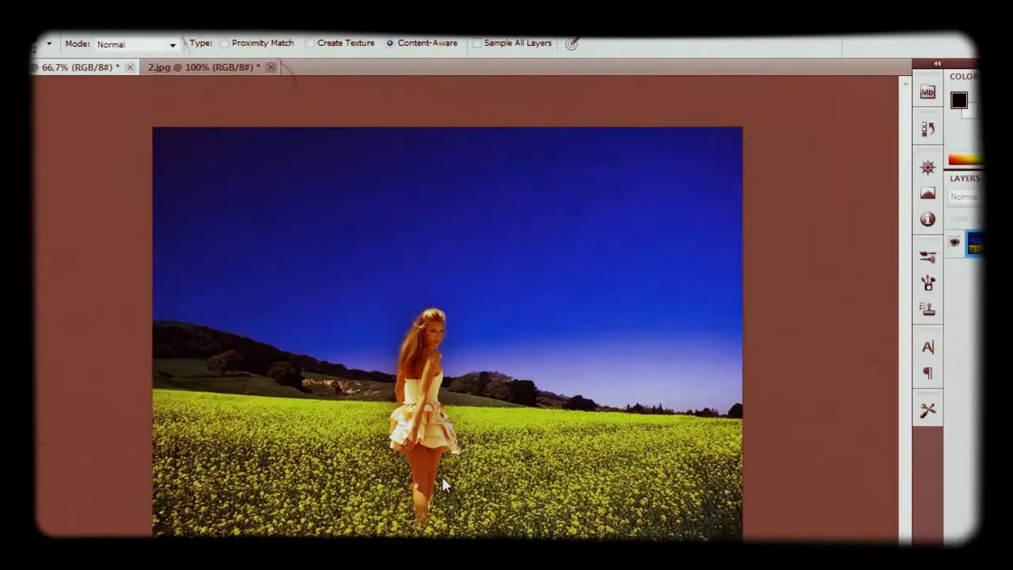
- Add the text MONYETBEGOK with the Type tool in a chosen font
key(t)
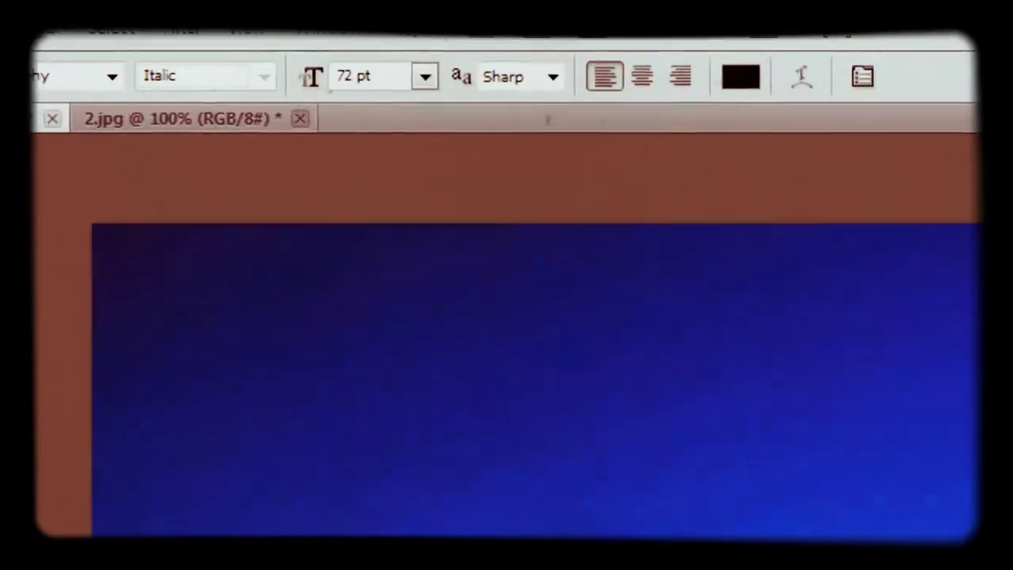
click(107, 79)
scroll(98, 203, up, 4)
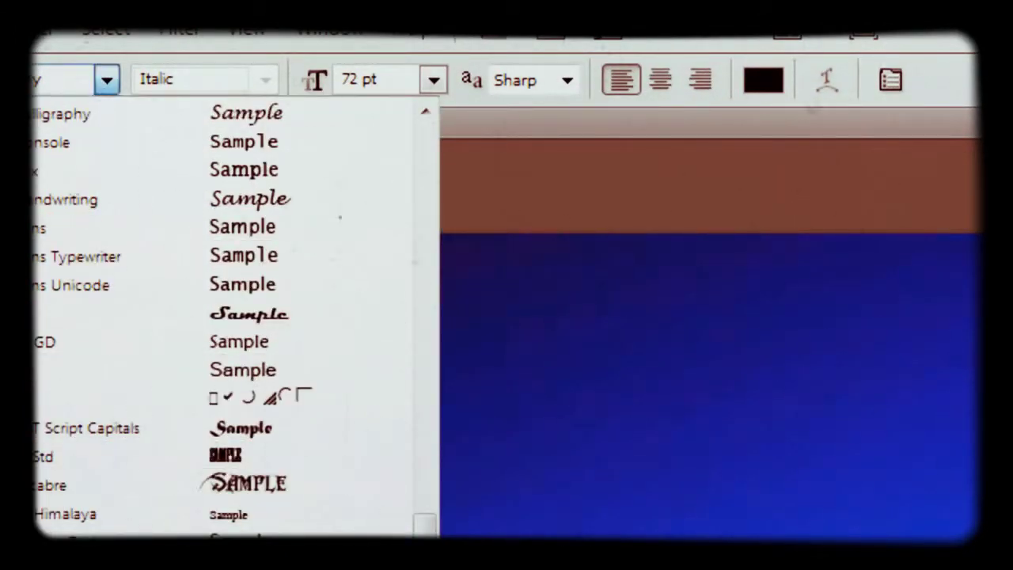
key(Return)
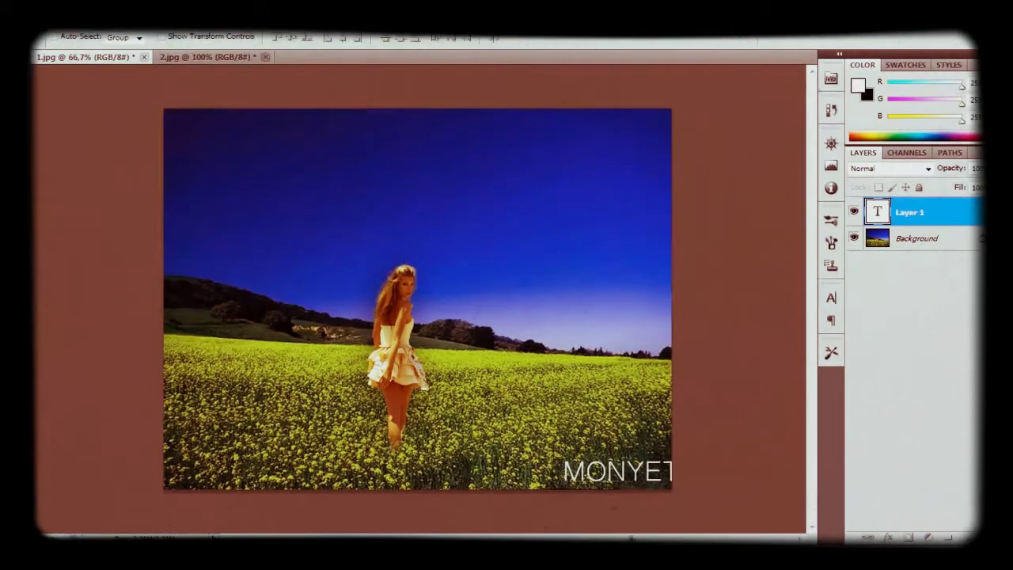
- Shrink the MONYETBEGOK text to about 44%, move it top-left, and lower its opacity
key(ctrl+t)
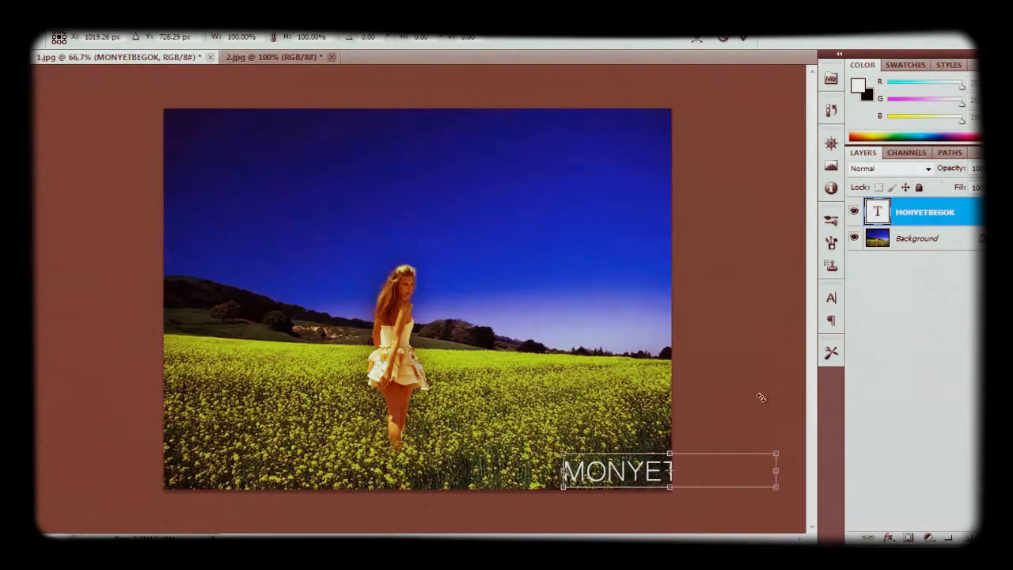
drag(777, 448, 655, 474)
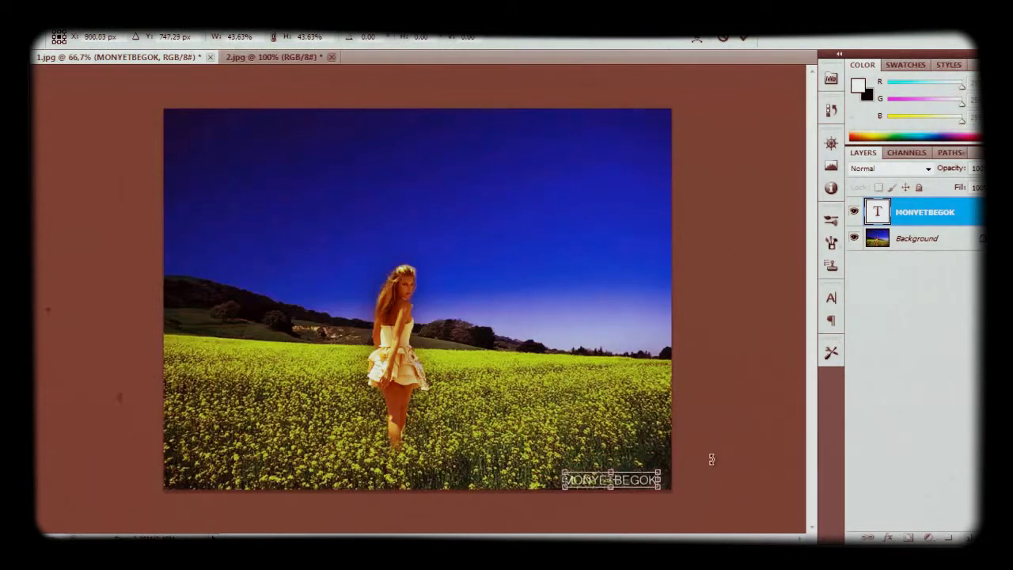
key(Return)
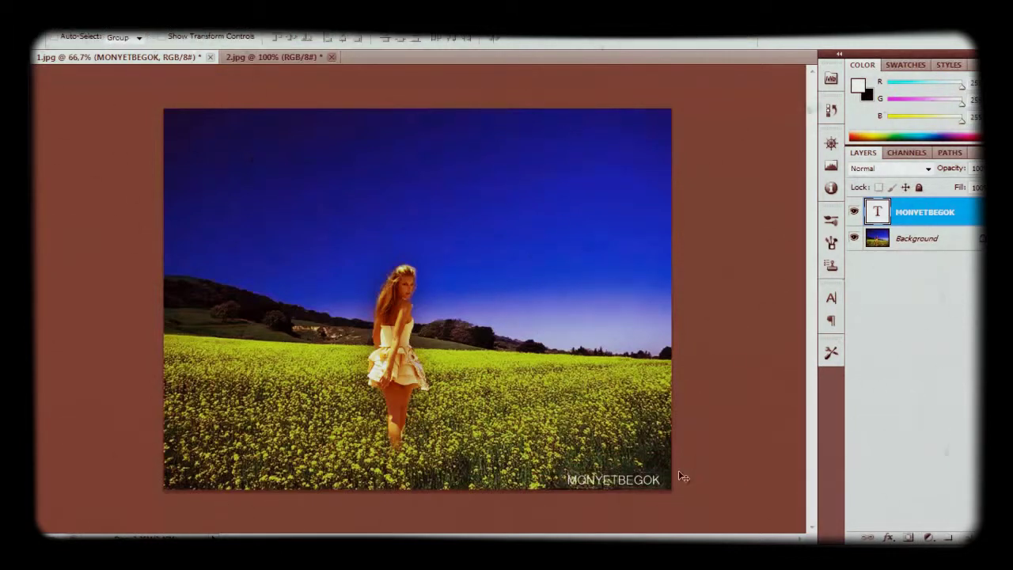
mouse_move(627, 482)
mouse_down()
mouse_move(289, 150)
mouse_move(243, 173)
mouse_move(235, 125)
mouse_up()
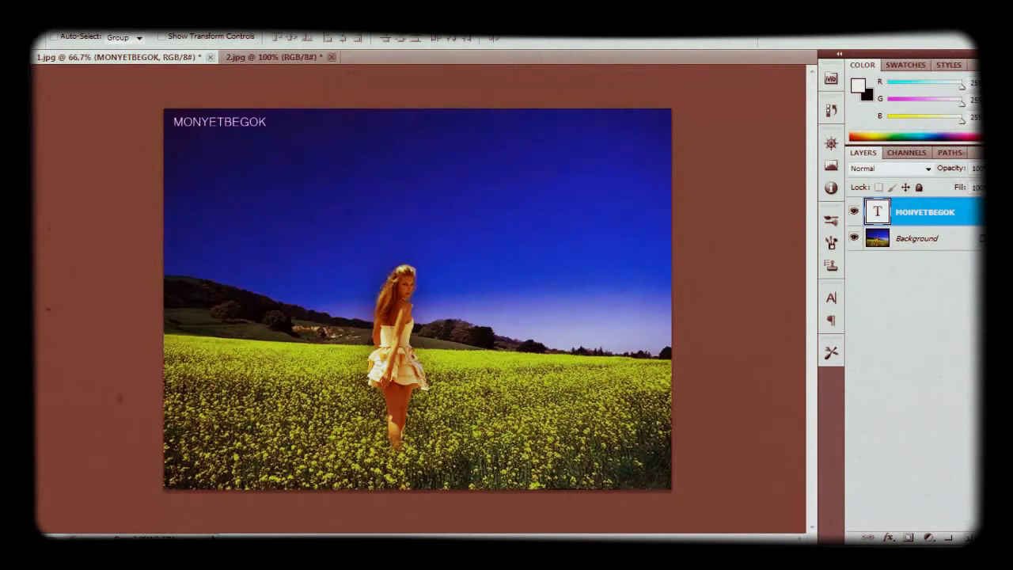
drag(975, 186, 960, 188)
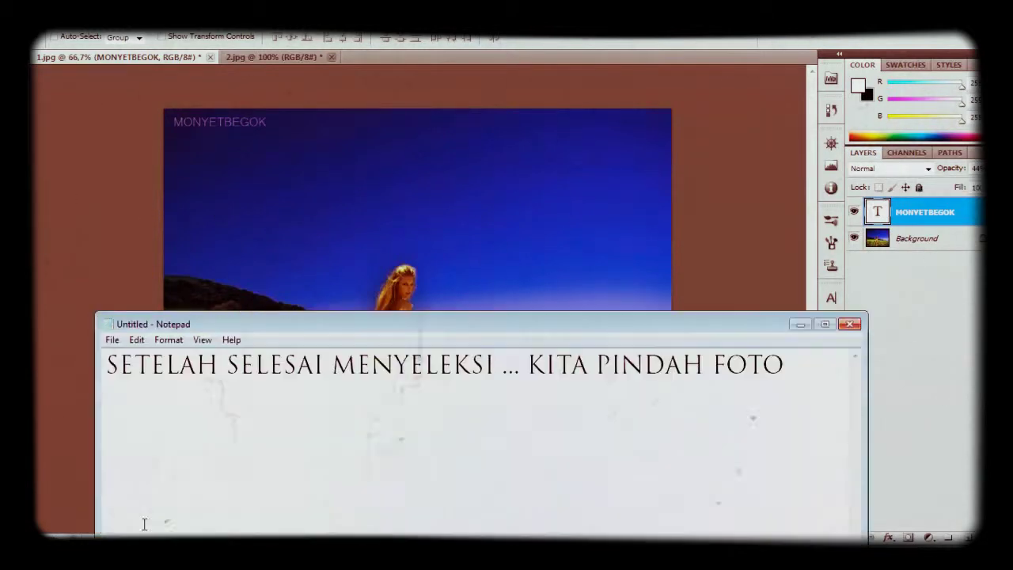
- Replace the Notepad caption with 'FOTO KITA TELAH JADI DAN SIAP DI SIMPAN :")' and minimize Notepad
text(CEWE SEKSINYA KE BACKGROUND)
drag(289, 325, 305, 154)
drag(628, 235, 88, 203)
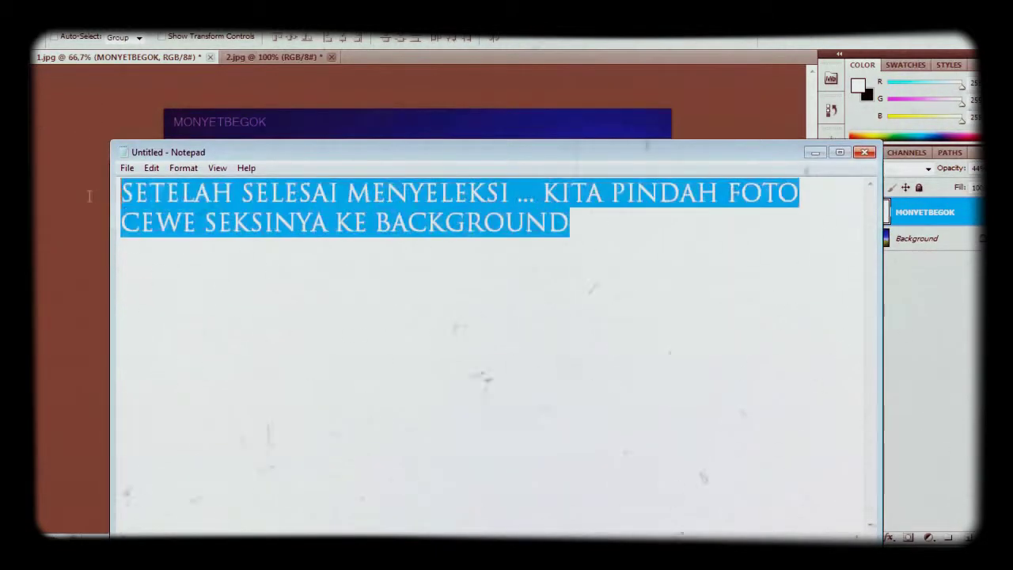
text(FOTO )
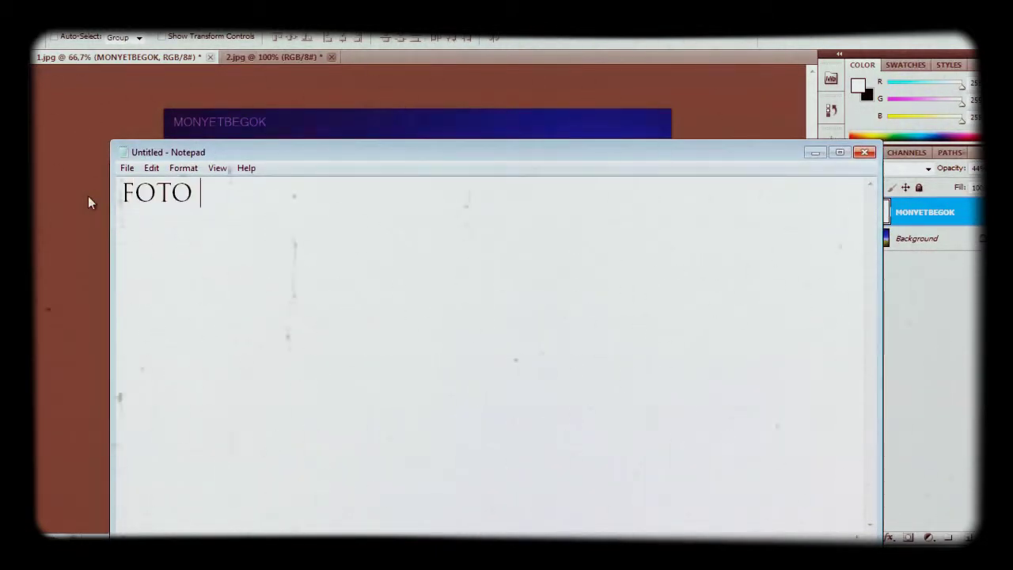
text(KITA )
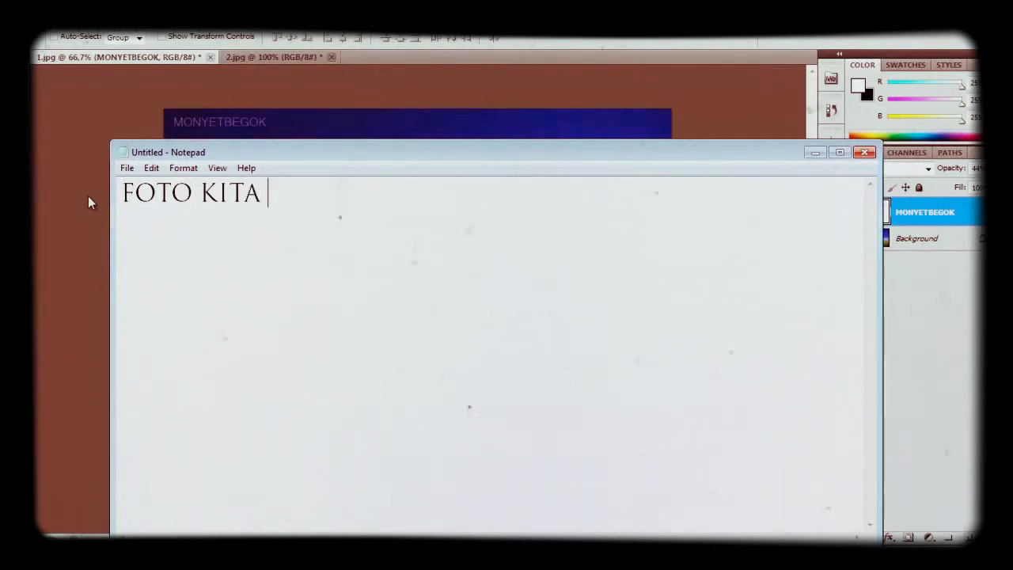
text(TELAH JADI DA)
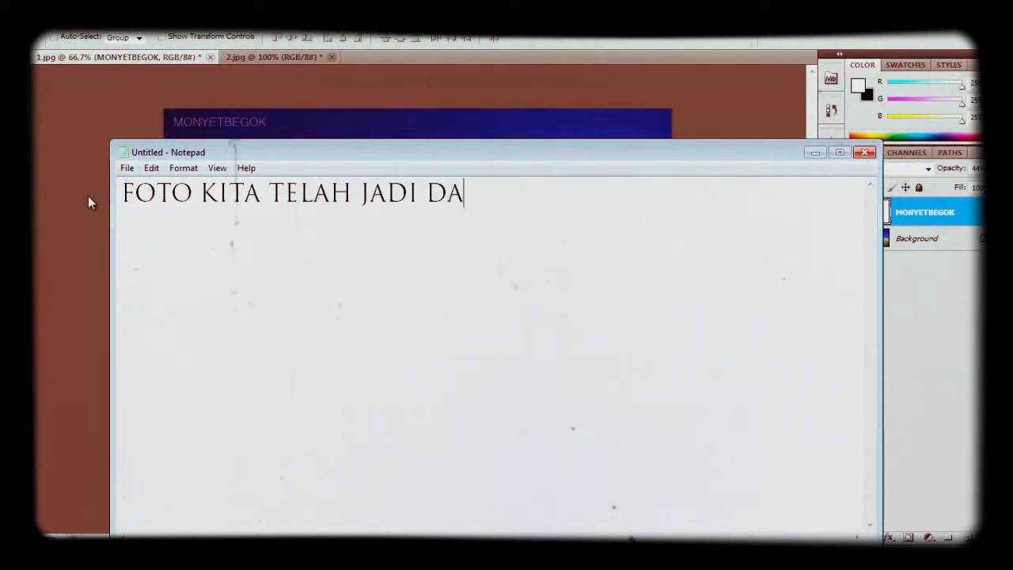
text(N SIAP DI S)
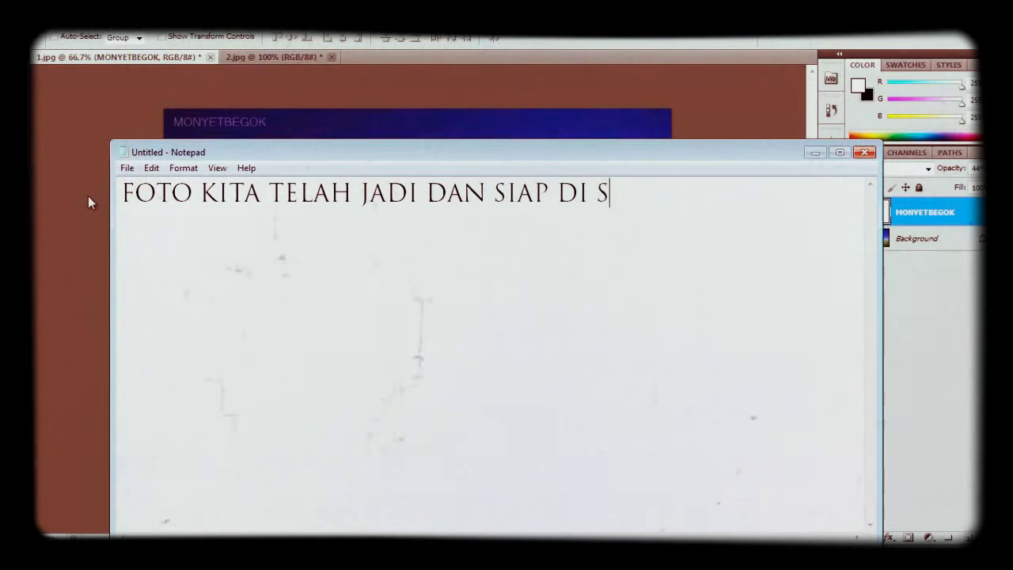
text(IMPAN :)
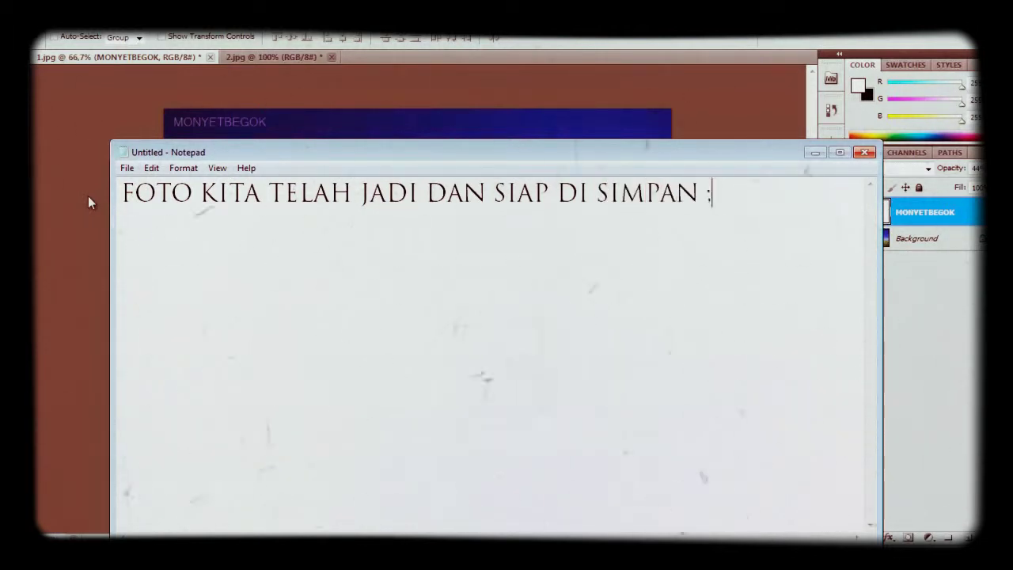
text("))
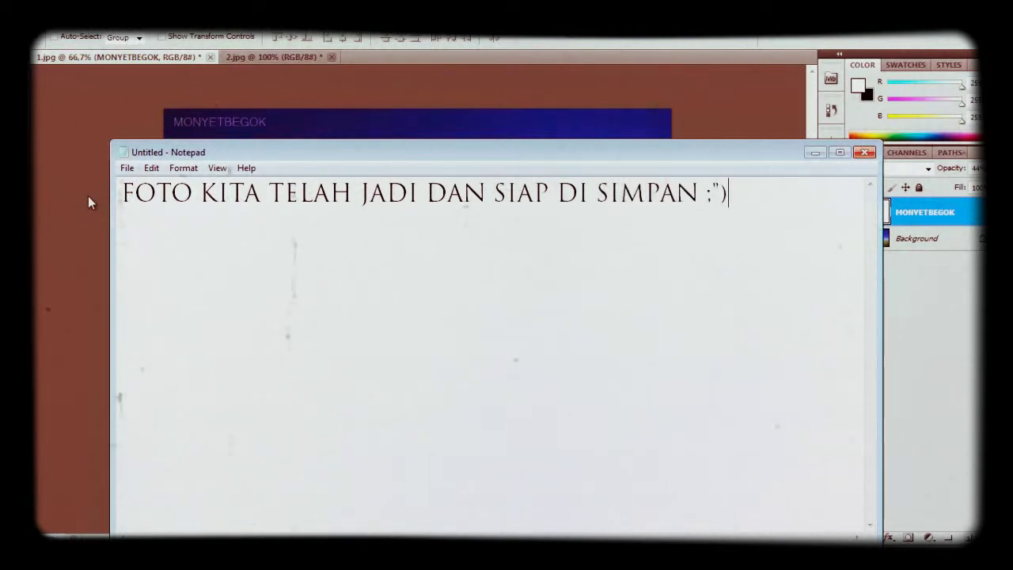
click(816, 153)
click(48, 32)
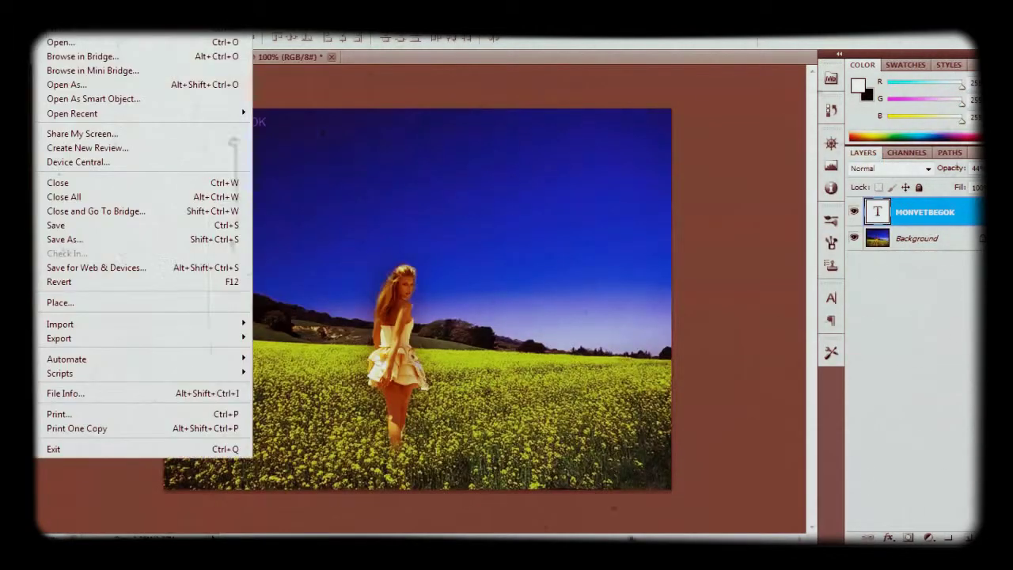
- Save the composite to the Desktop as a PNG named HASIL, accepting the PNG options
click(87, 245)
click(336, 134)
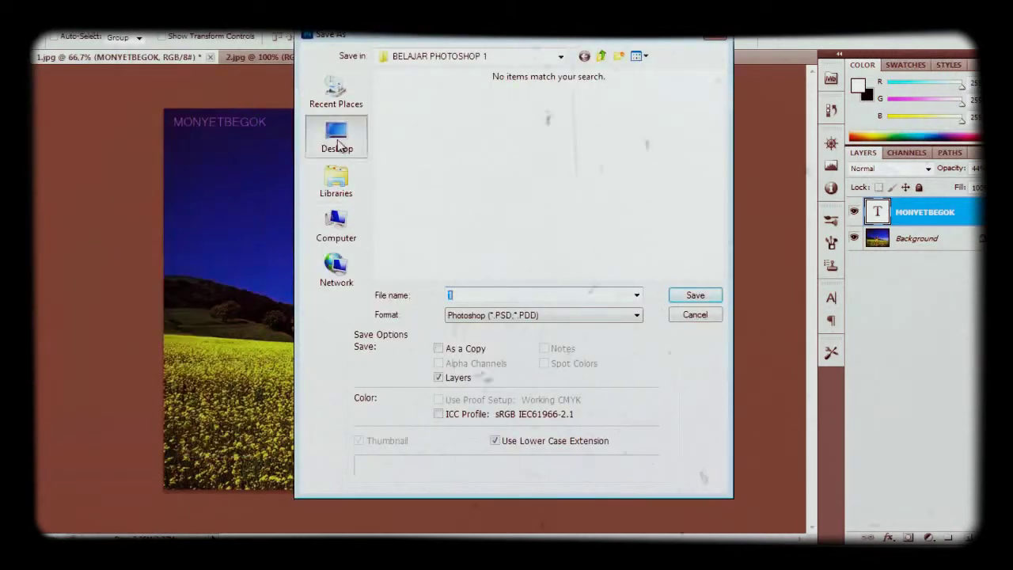
click(521, 318)
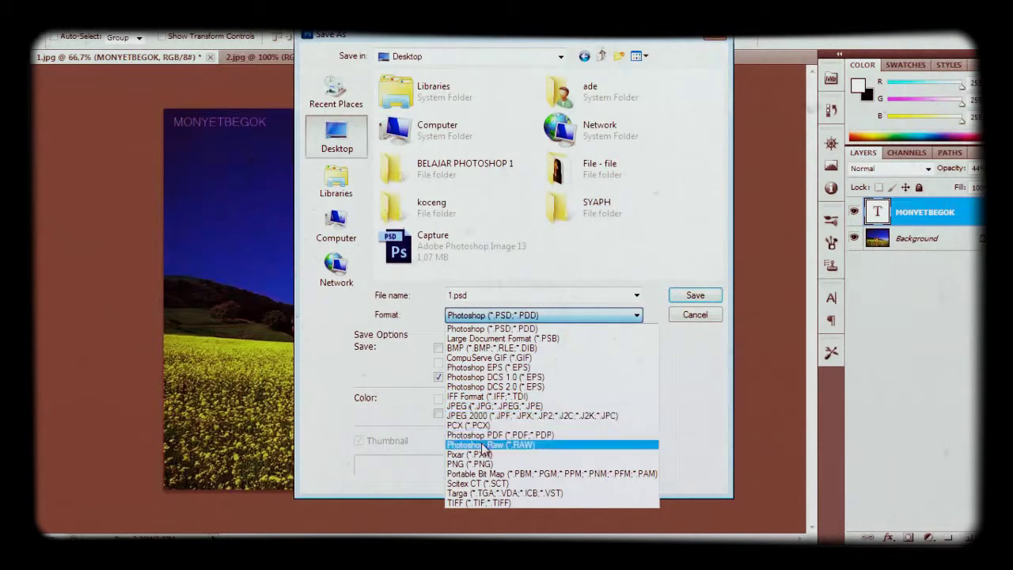
click(491, 464)
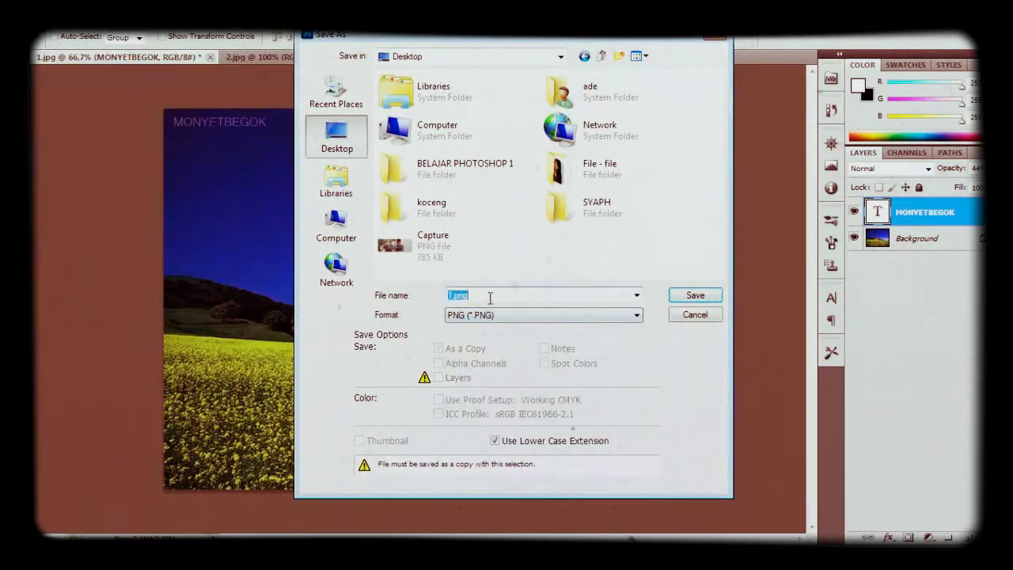
text(hASO)
text(HASIL)
key(Return)
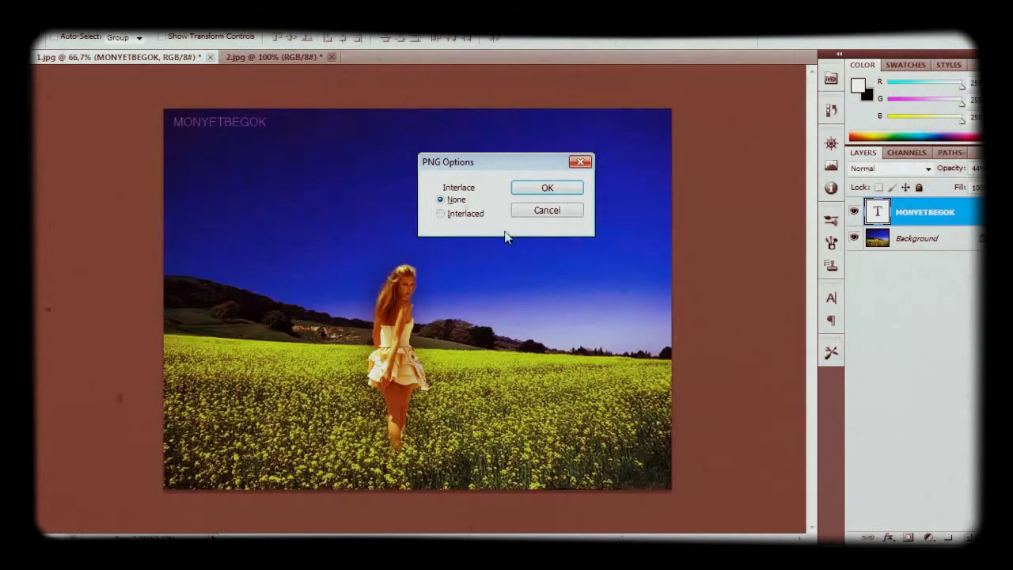
click(546, 187)
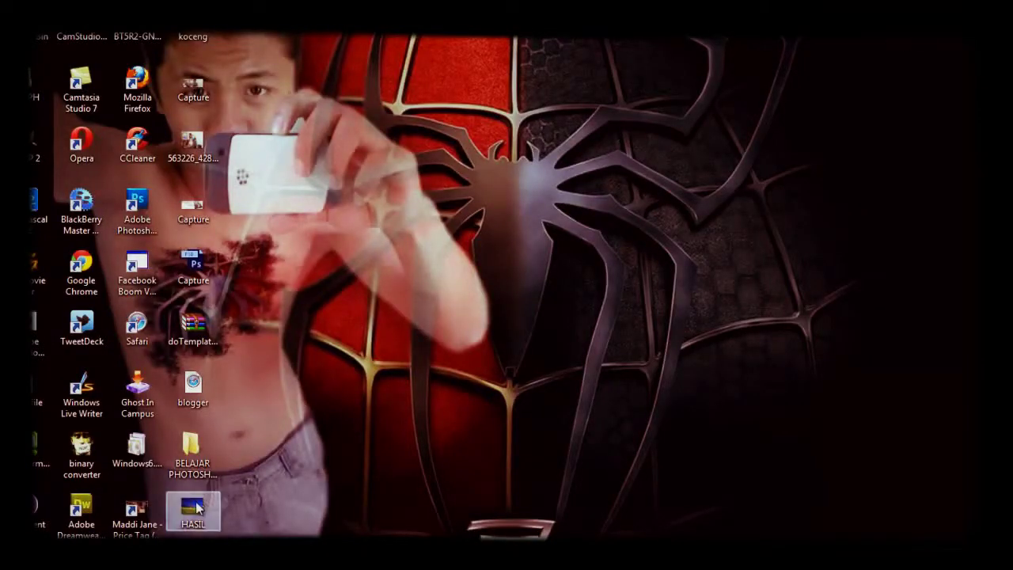
double_click(194, 510)
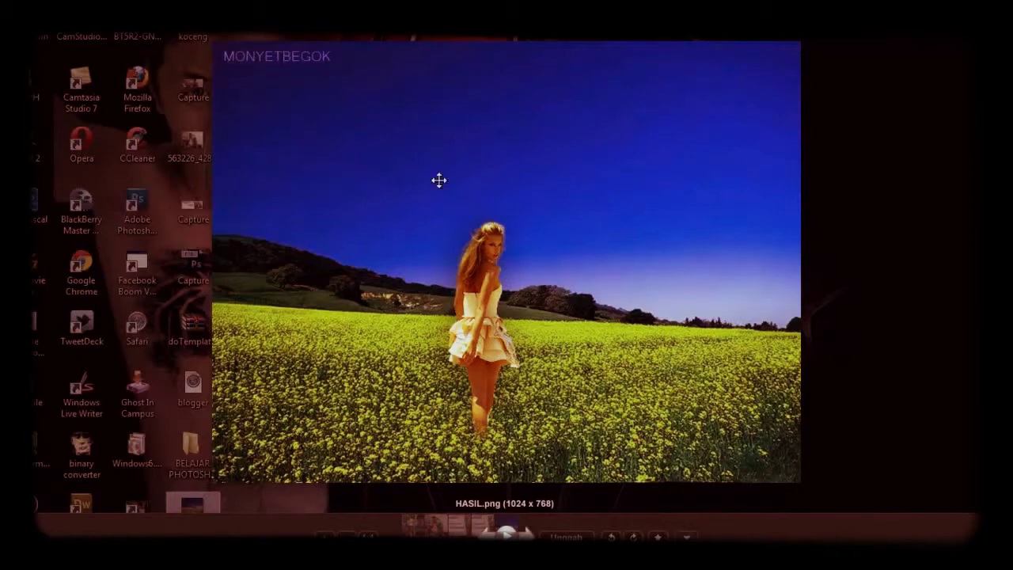
click(632, 37)
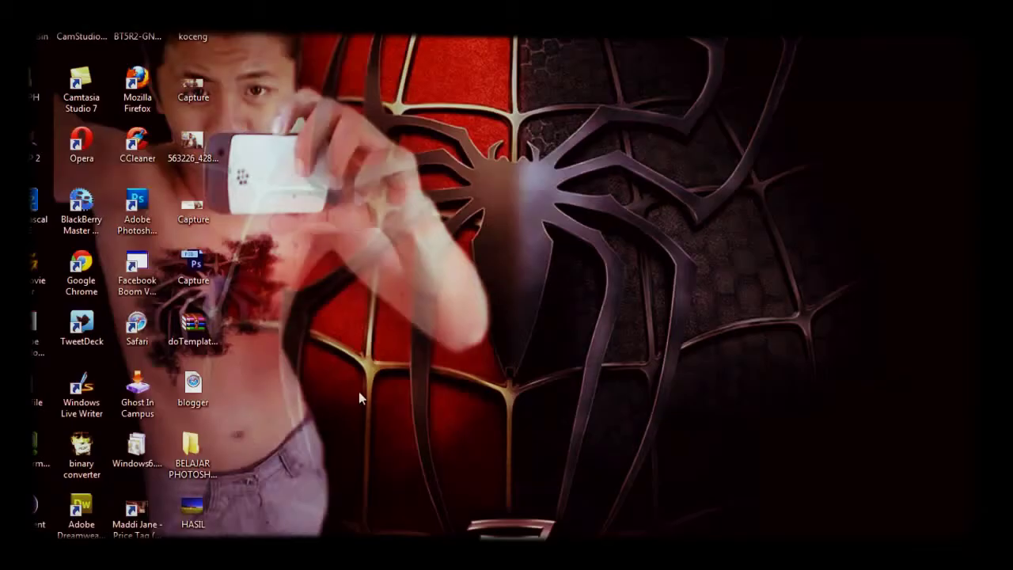
click(192, 460)
double_click(192, 461)
click(172, 91)
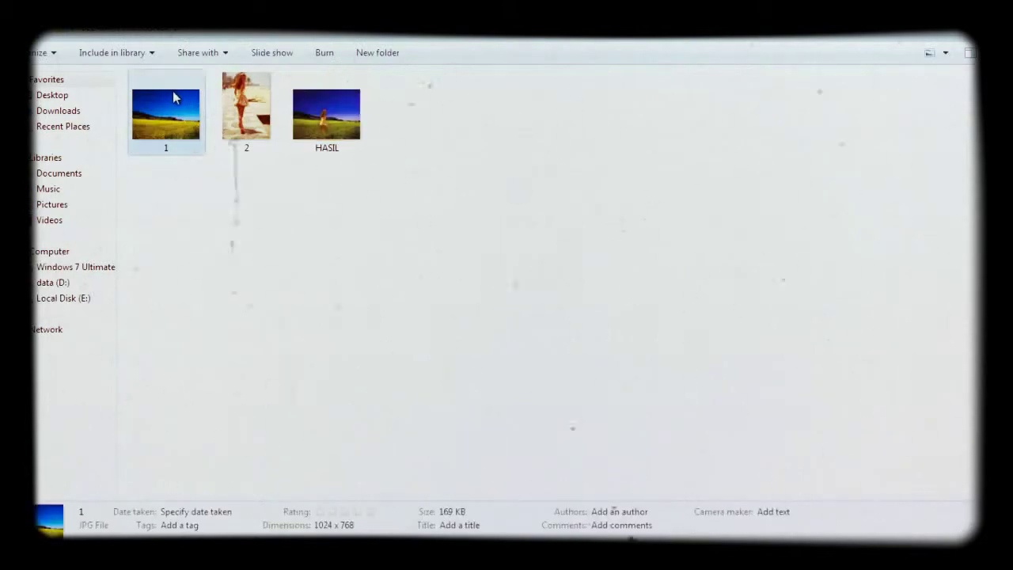
key(Right)
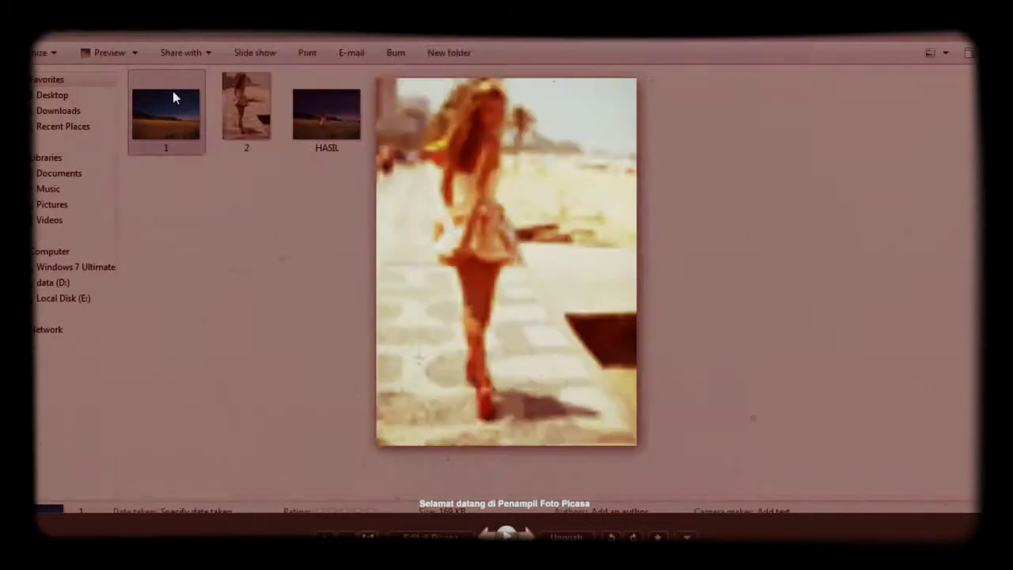
key(Right)
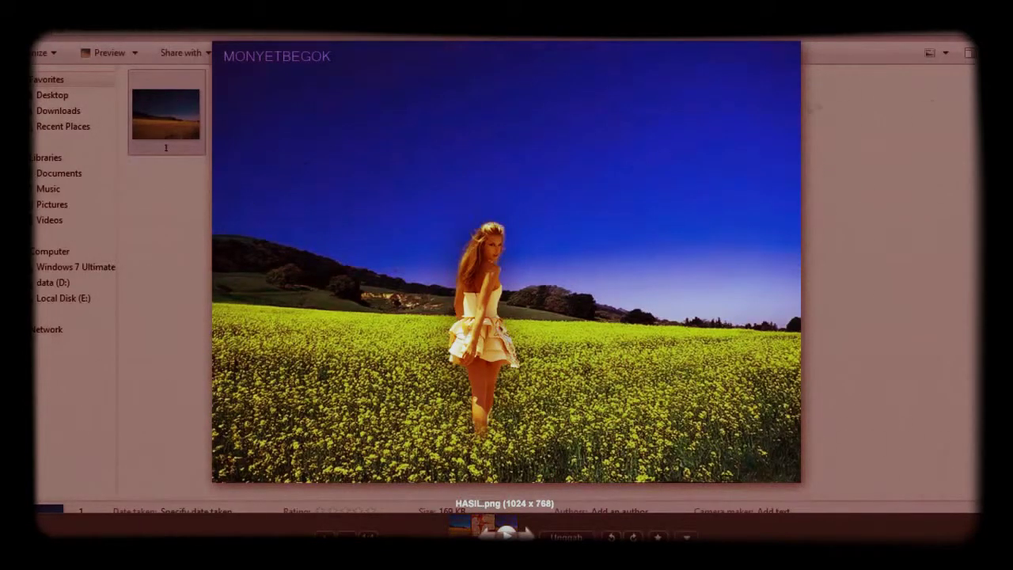
key(Escape)
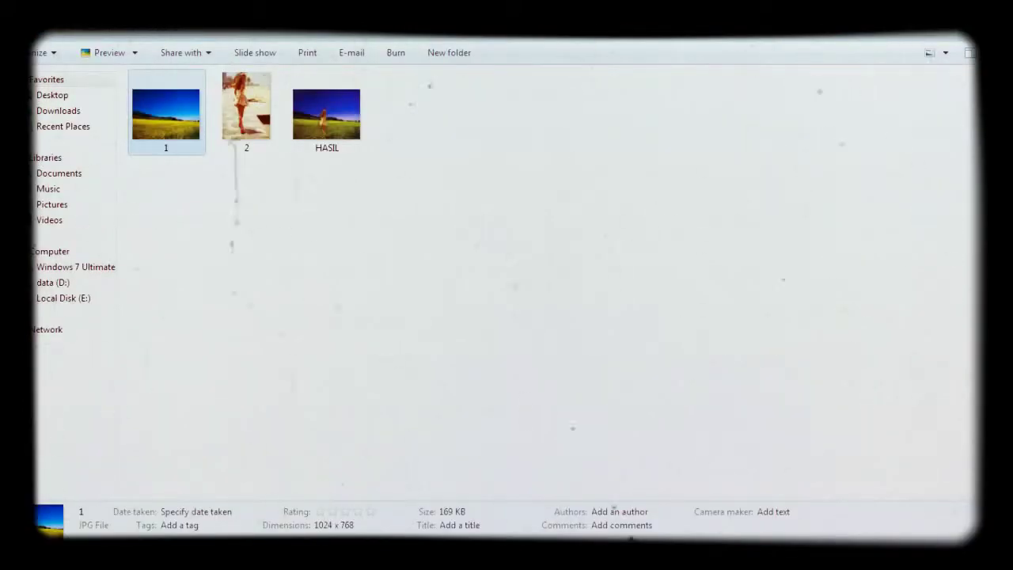